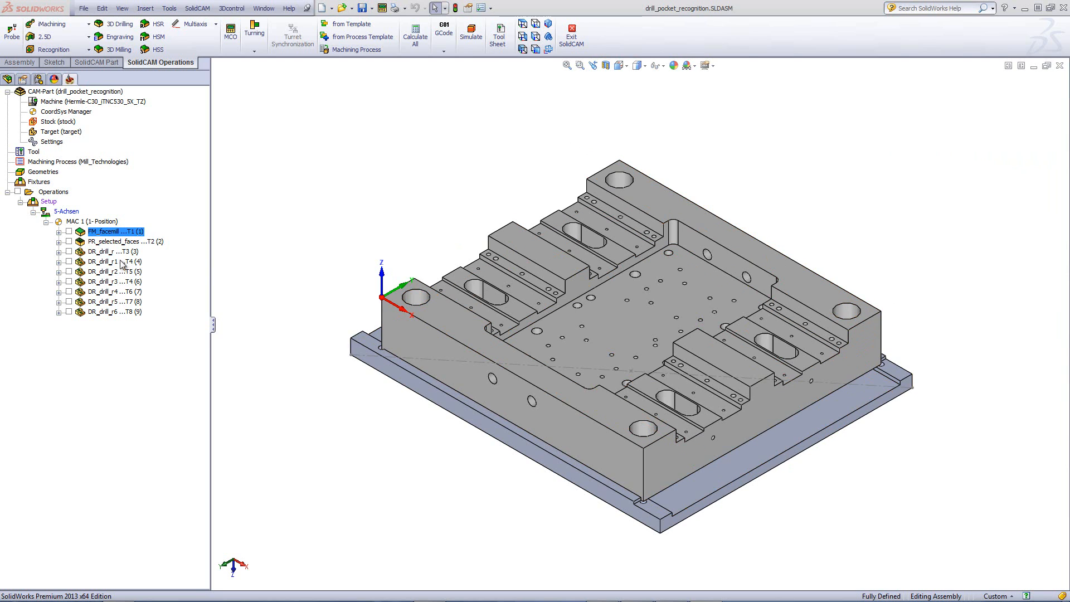
Review the FM_facemill operation's tool definition, including the face mill's tool parameters, and its technology settings.
double_click(110, 232)
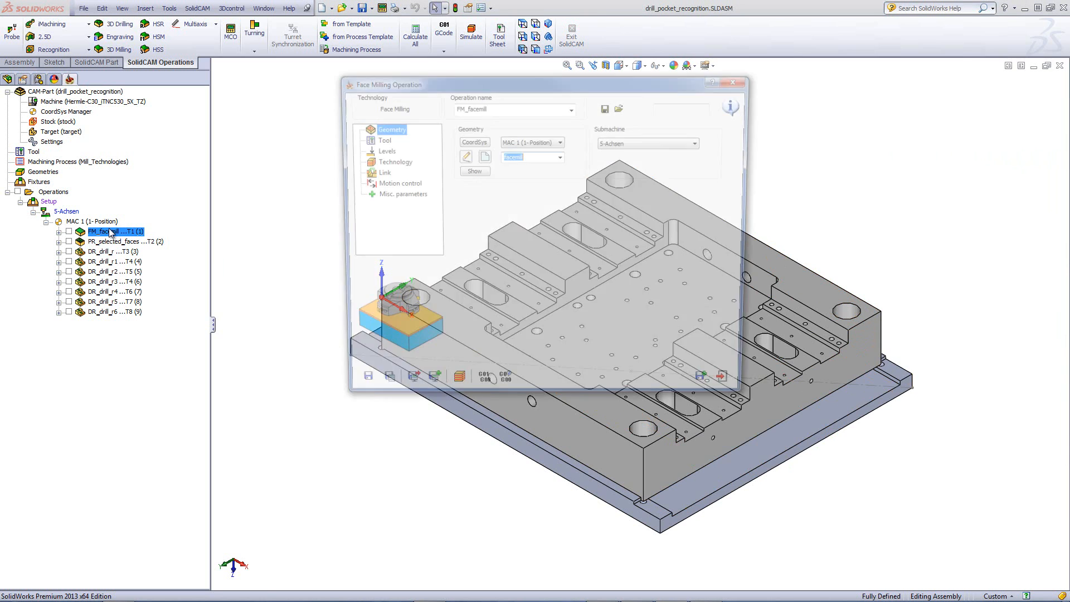
click(379, 140)
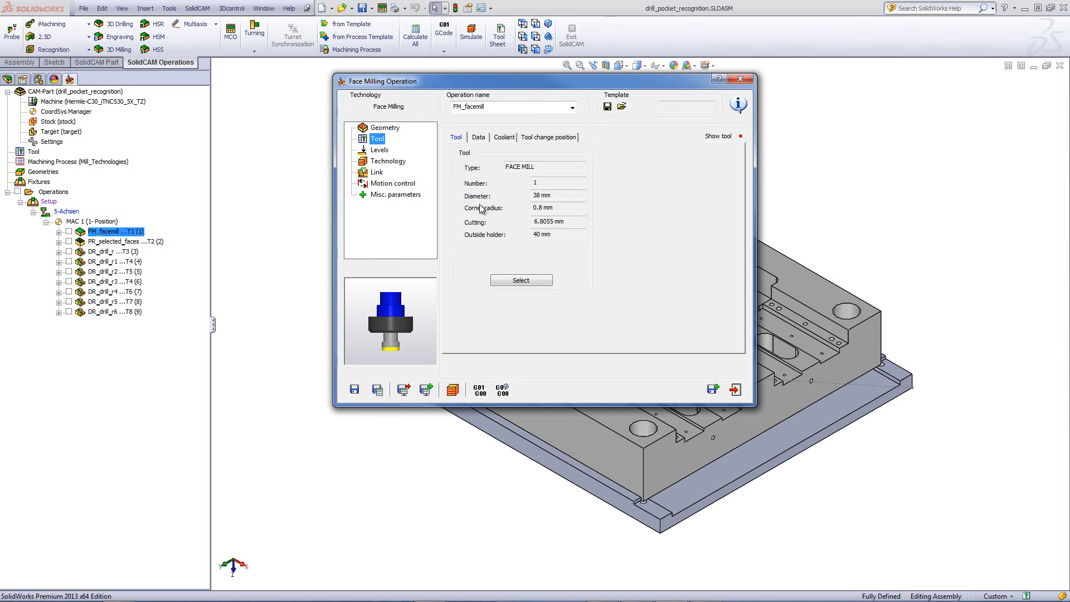
click(516, 285)
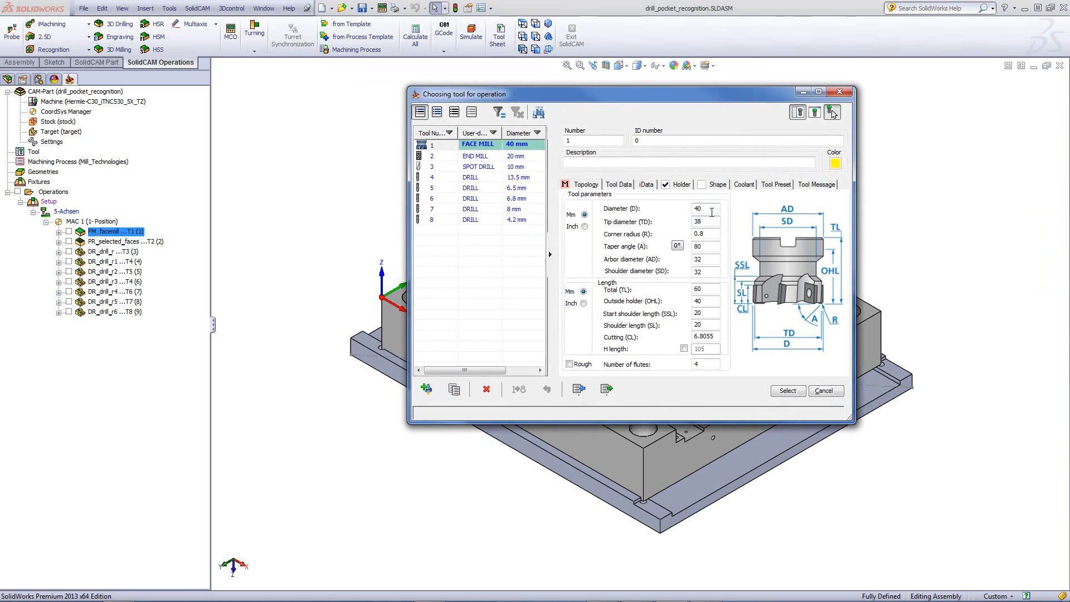
double_click(548, 251)
click(390, 162)
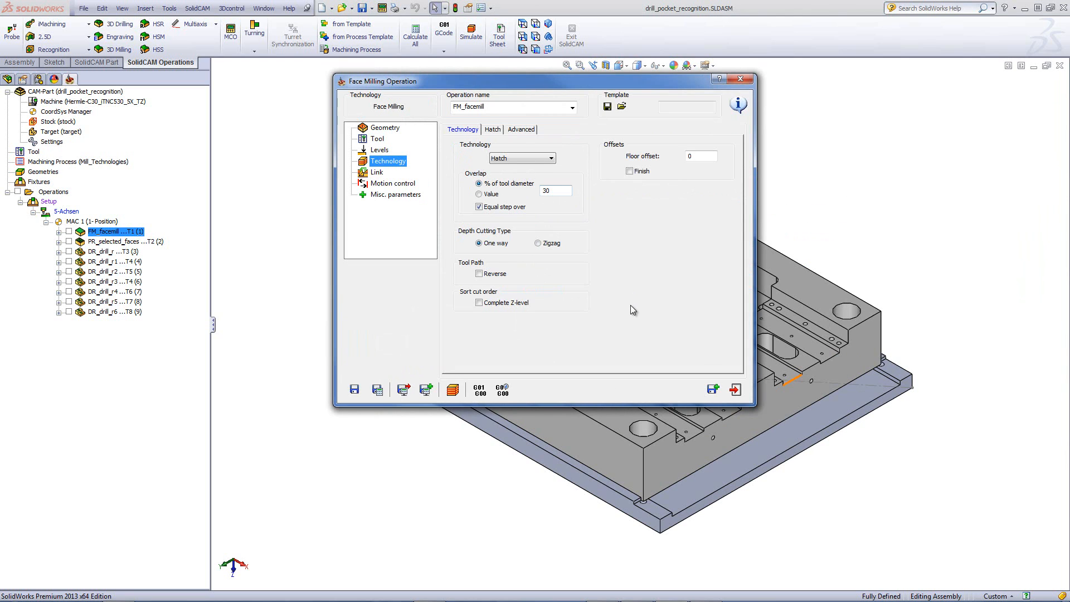
Simulate the face milling operation in SolidVerify, slowing the simulation speed partway through before continuing playback.
click(453, 391)
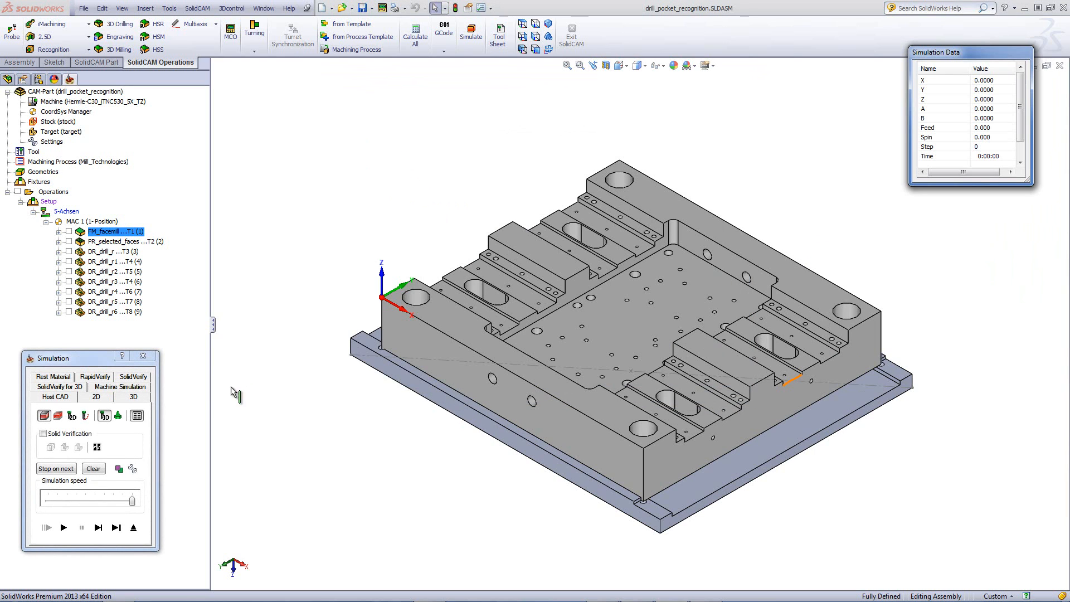
click(134, 377)
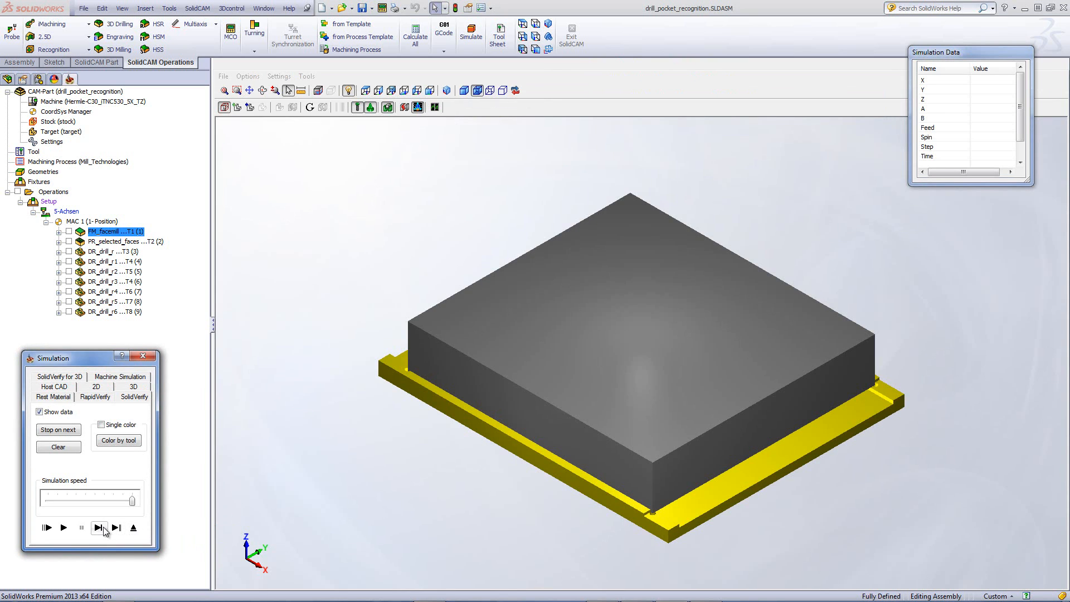
click(99, 528)
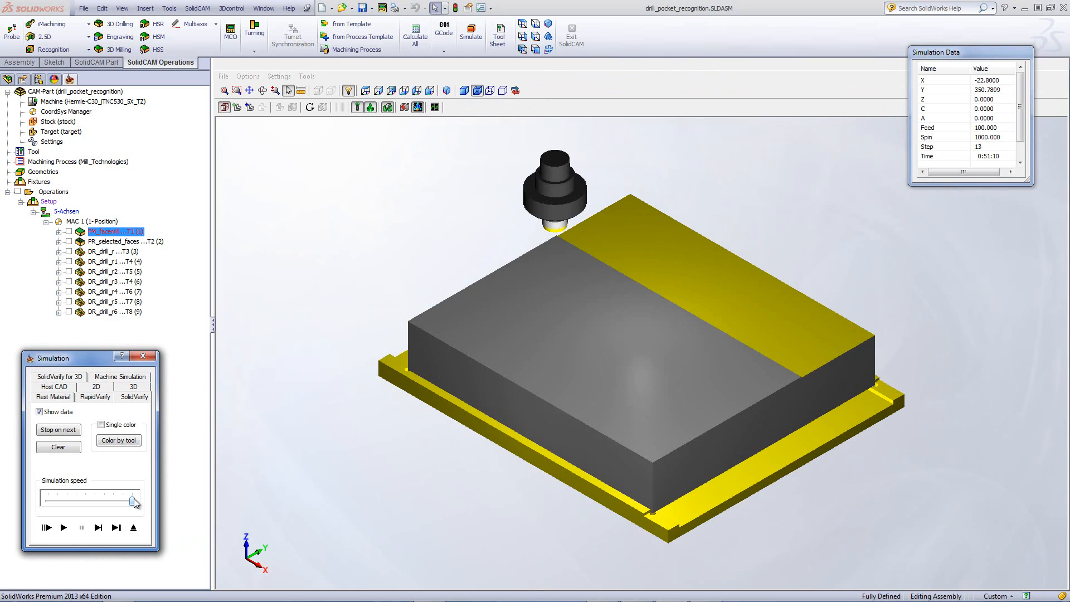
drag(133, 500, 102, 501)
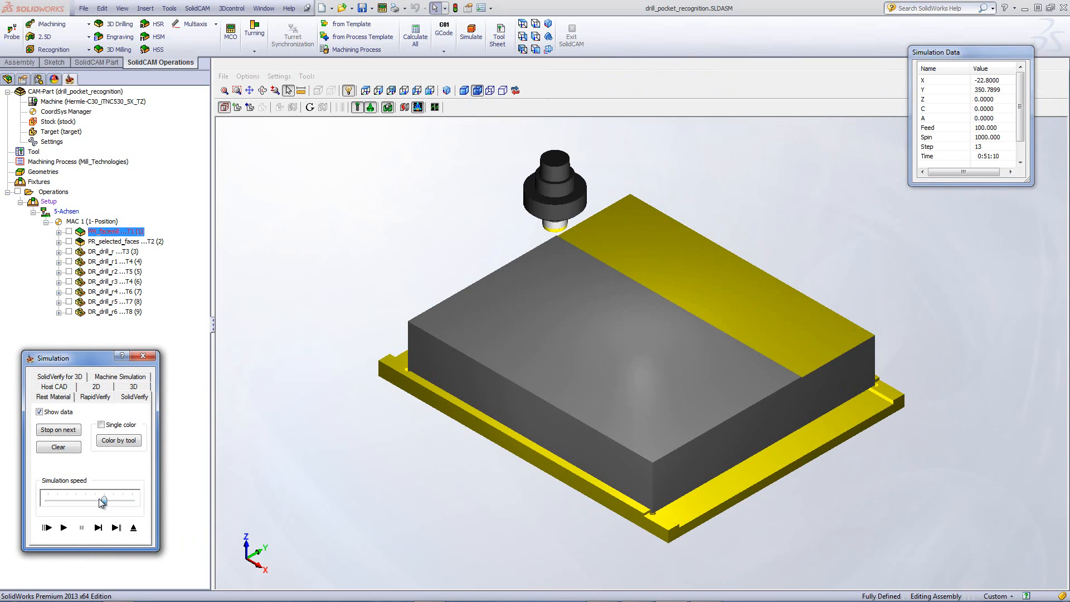
click(63, 527)
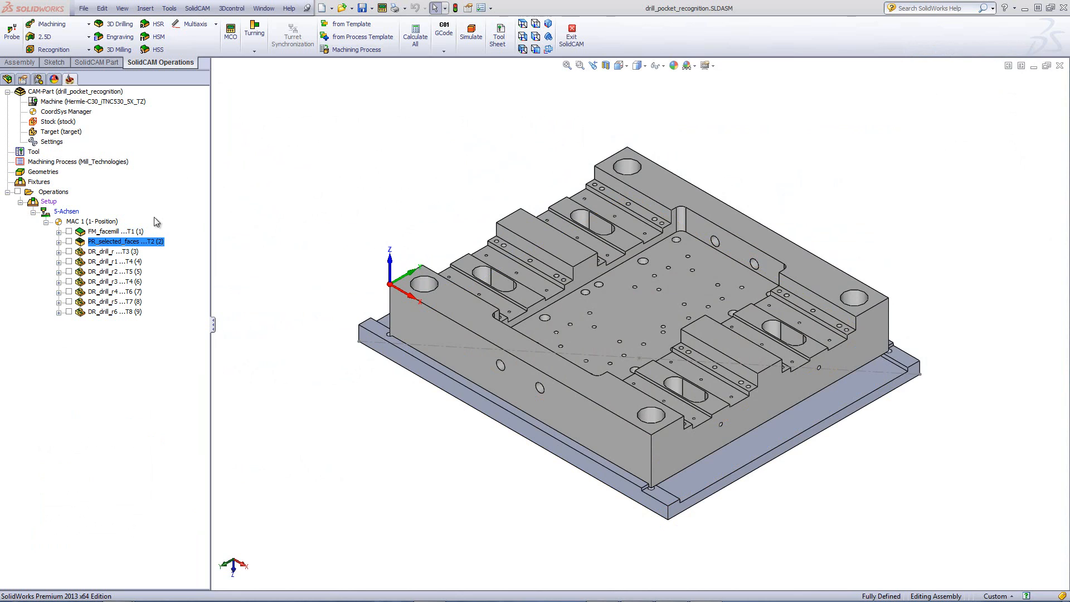
Examine the selected_faces geometry of the PR_selected_faces pocket recognition operation, including its list of recognized faces and chains.
double_click(148, 242)
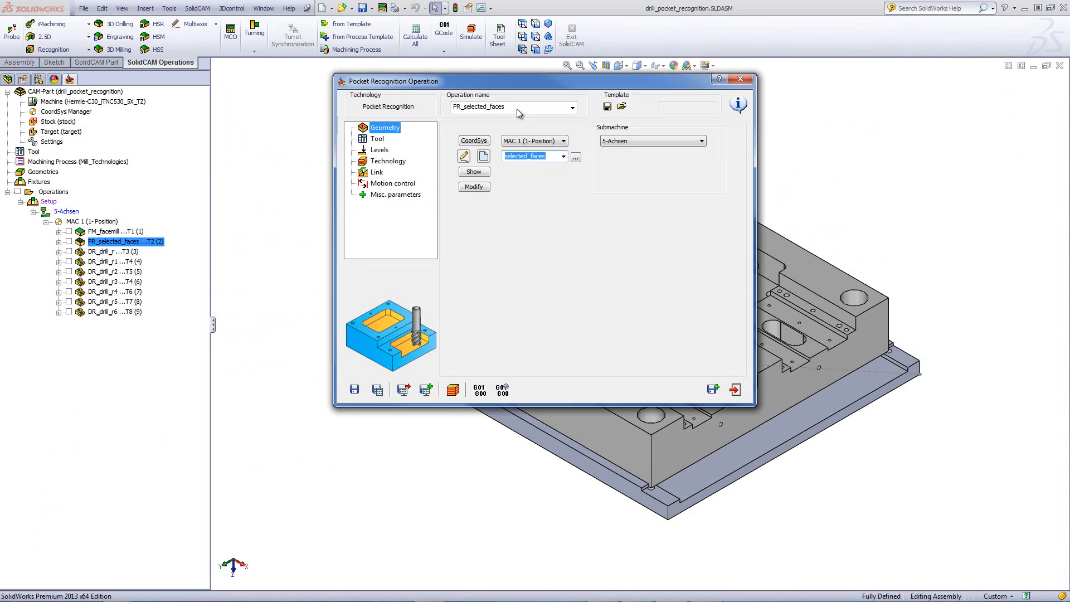
click(465, 158)
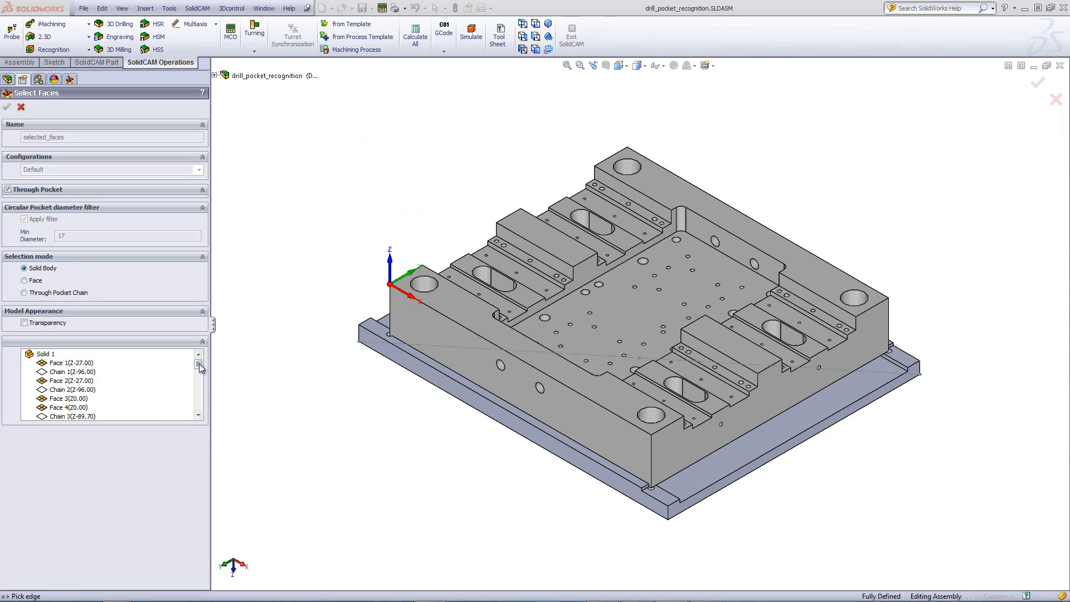
mouse_move(198, 364)
mouse_down()
mouse_move(199, 383)
mouse_move(202, 371)
mouse_up()
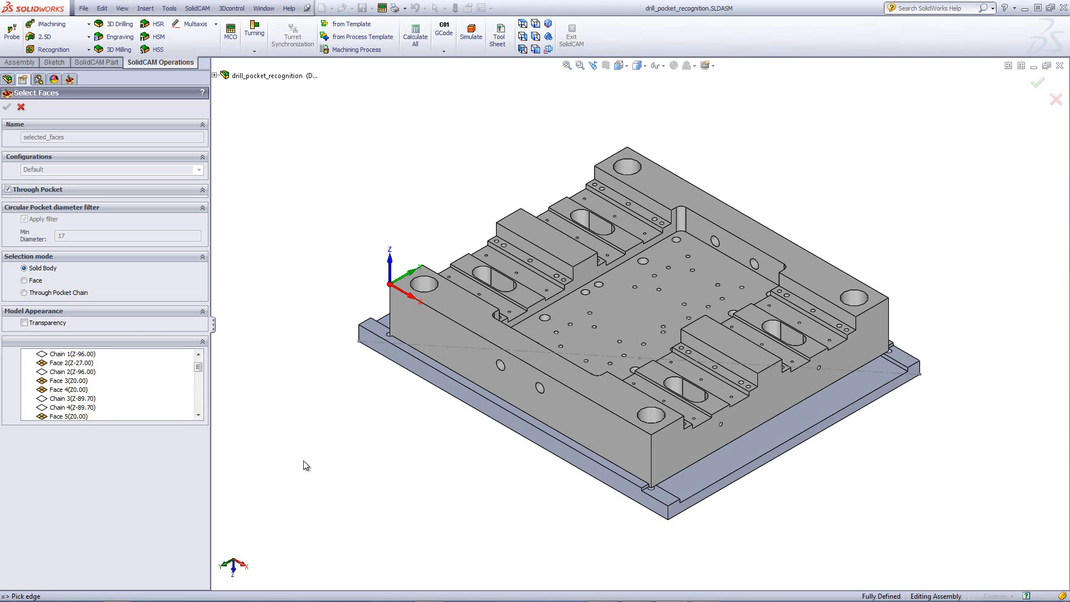
click(20, 106)
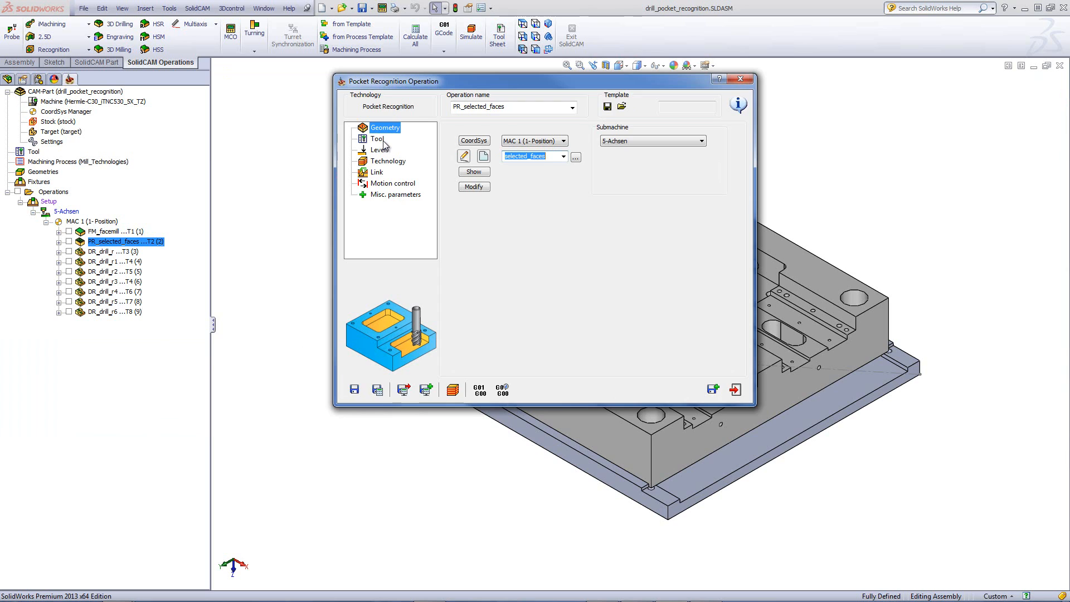
Review the pocket recognition operation's tool, technology and open pocket settings, and simulate it in SolidVerify.
click(379, 140)
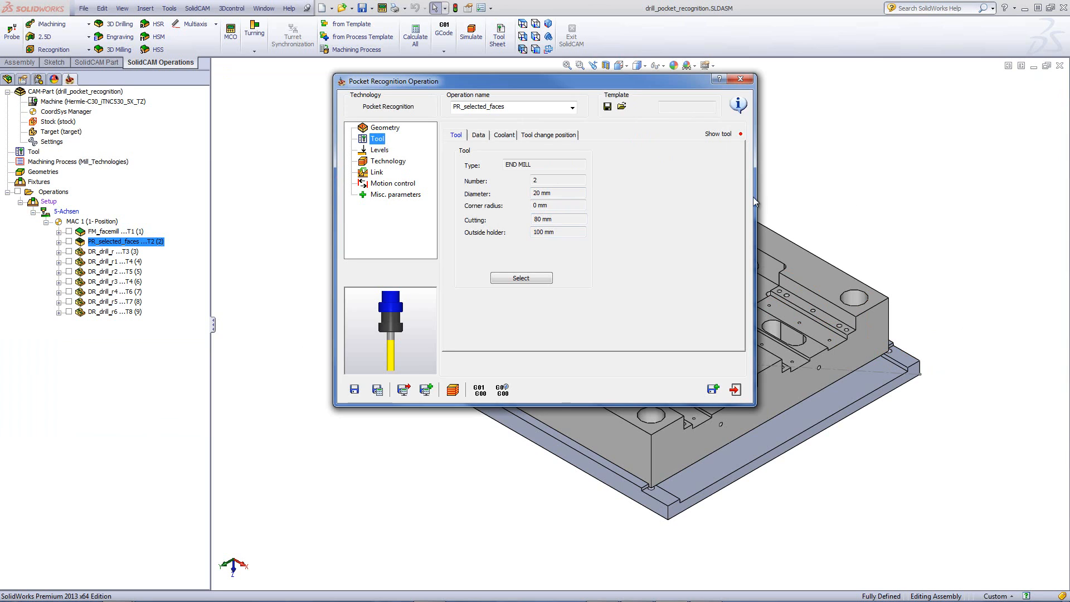
click(381, 162)
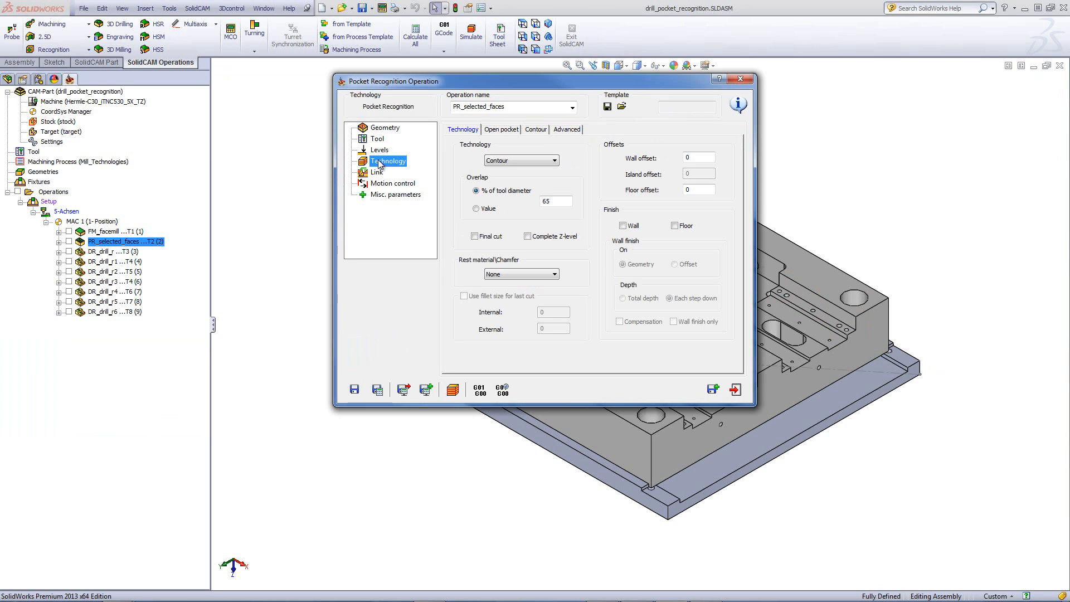
click(497, 131)
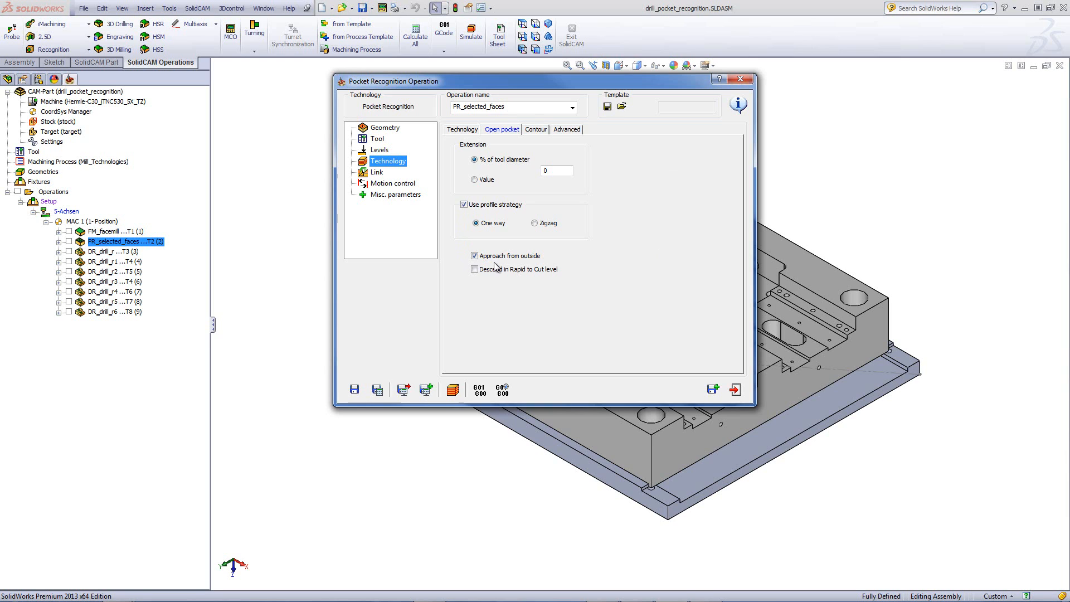
click(454, 391)
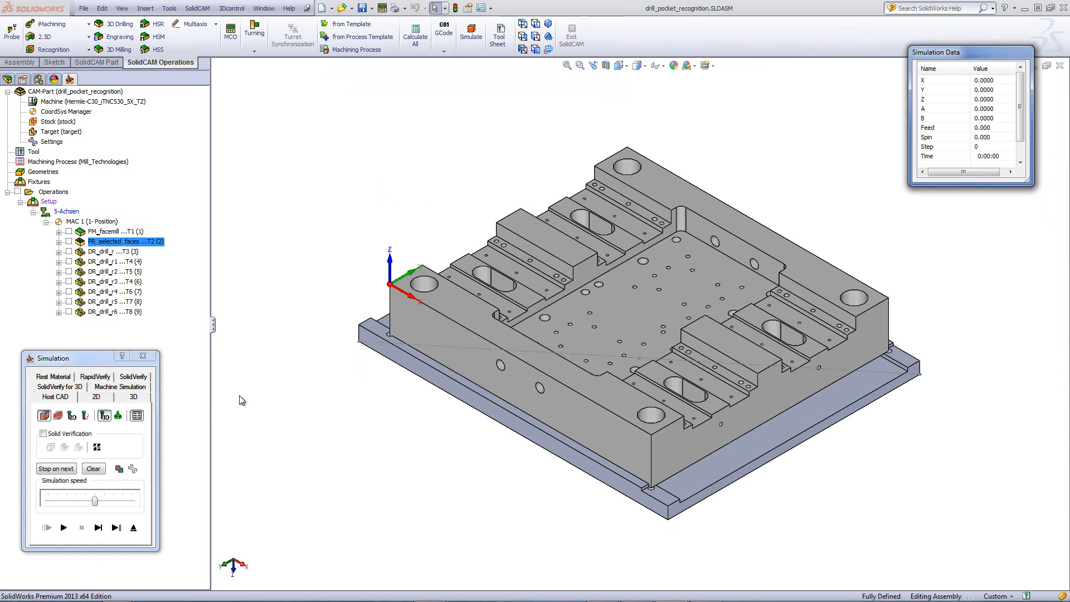
click(143, 378)
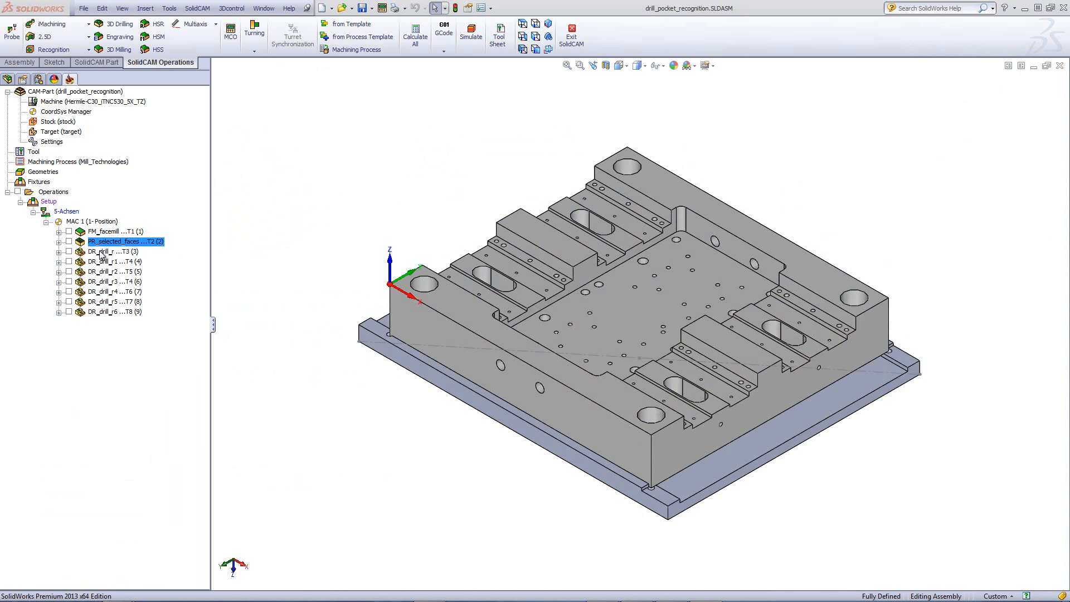
Examine the drill_r hole geometry of the DR_drill_r operation, including the Shape2 holes in the holes tree.
click(99, 254)
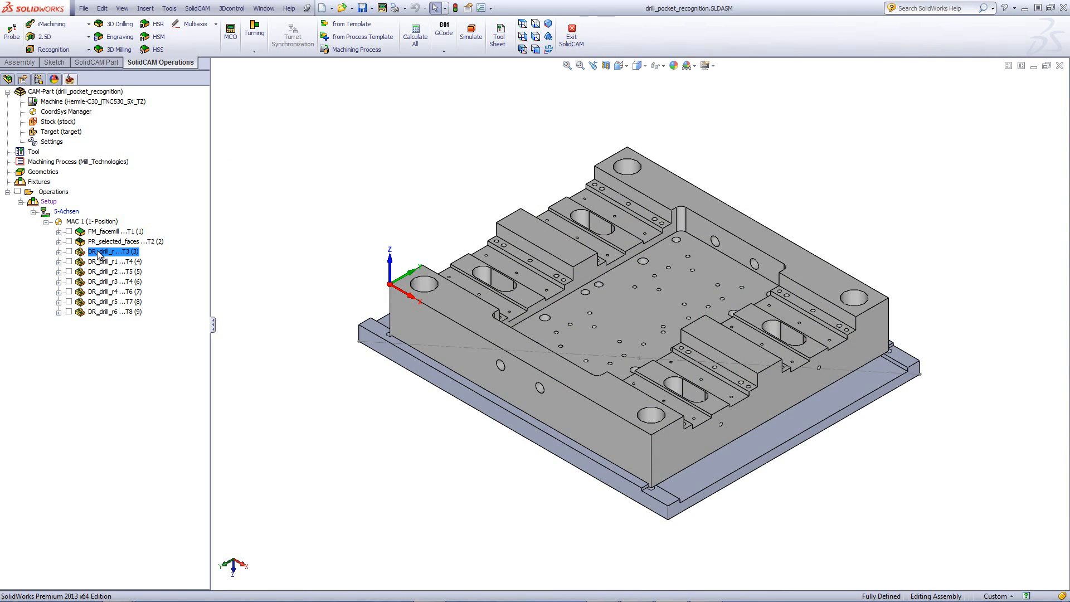
double_click(99, 254)
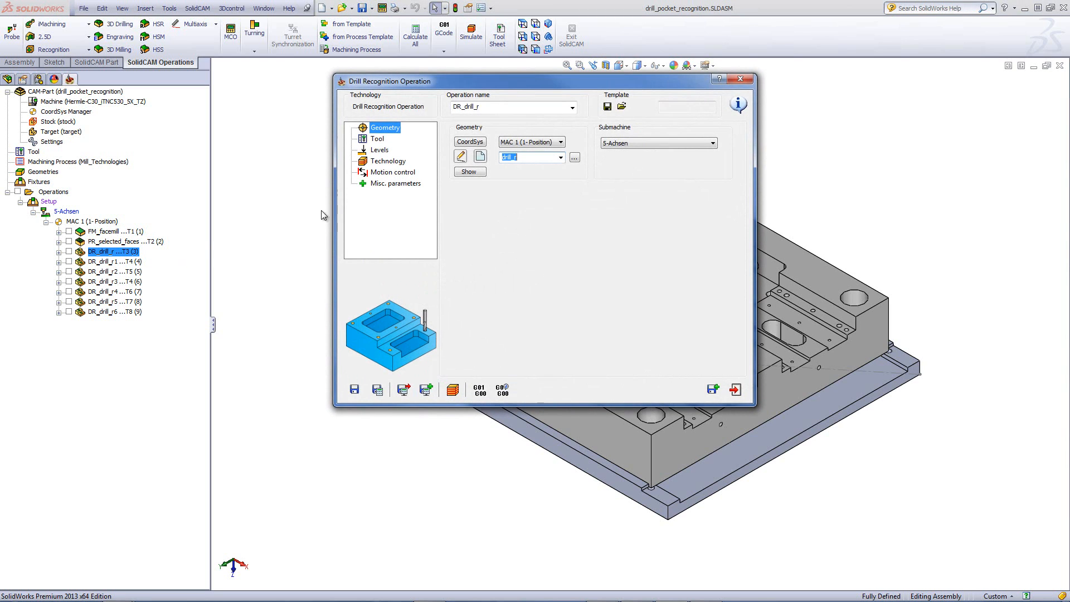
click(460, 157)
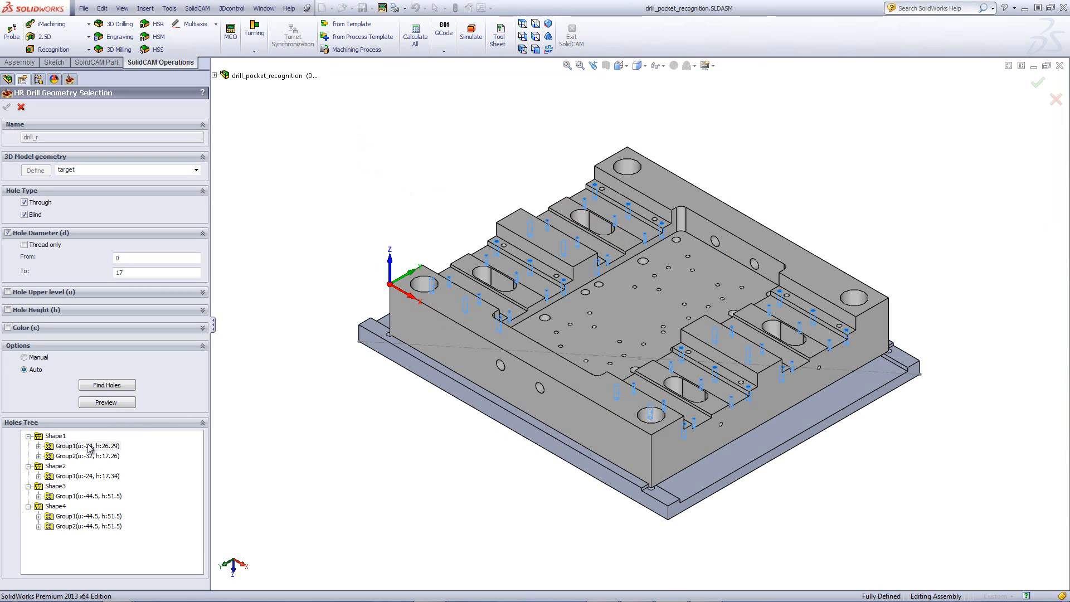
click(54, 466)
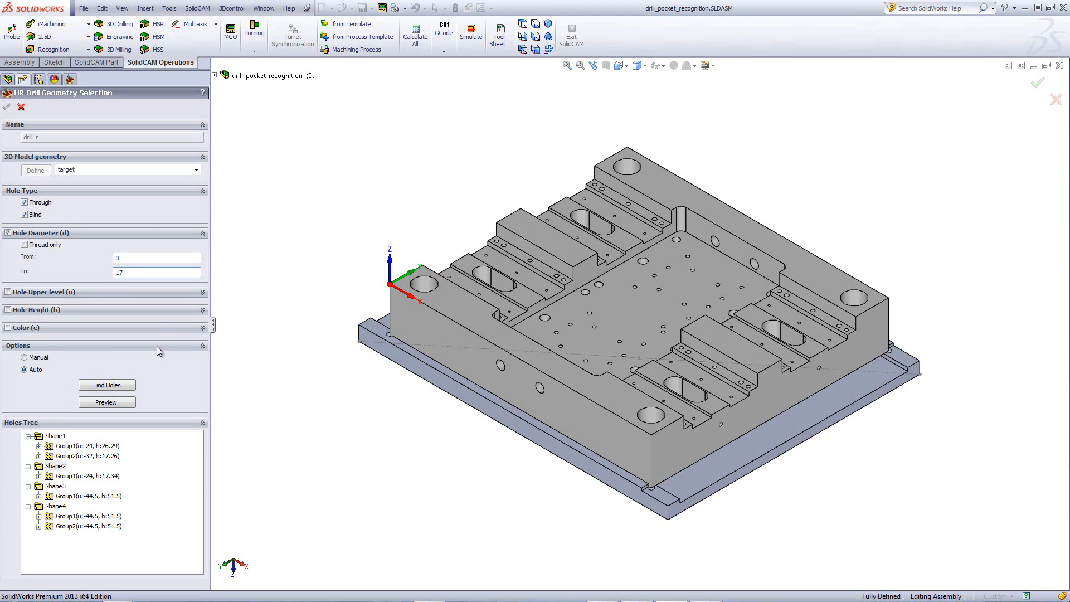
click(22, 104)
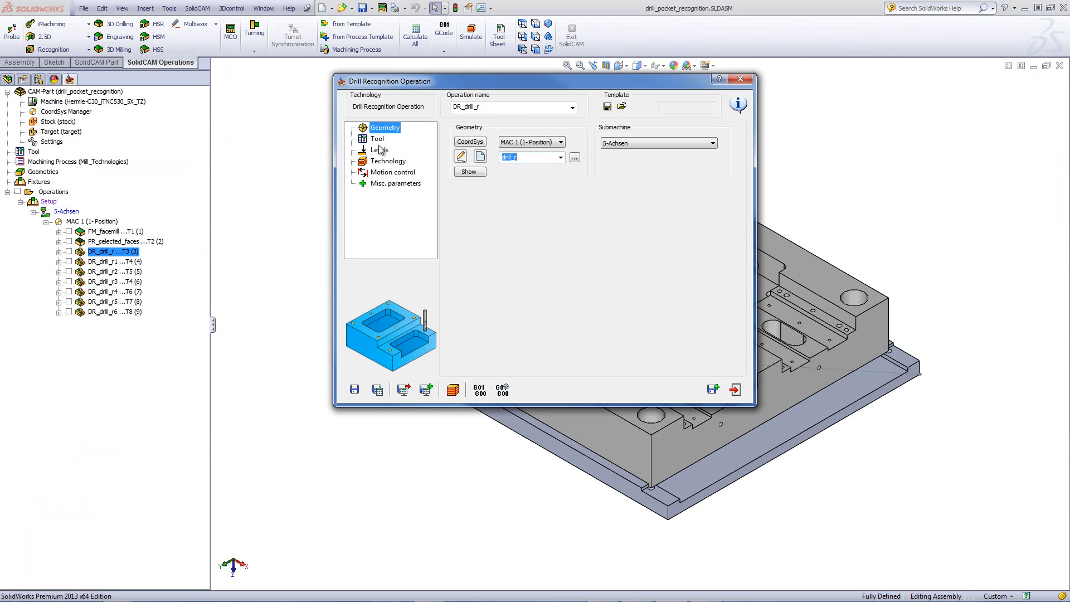
Review the DR_drill_r operation's tool and milling levels, inspecting the depth type of hole groups 1 and 2 in Depth Edit.
click(377, 140)
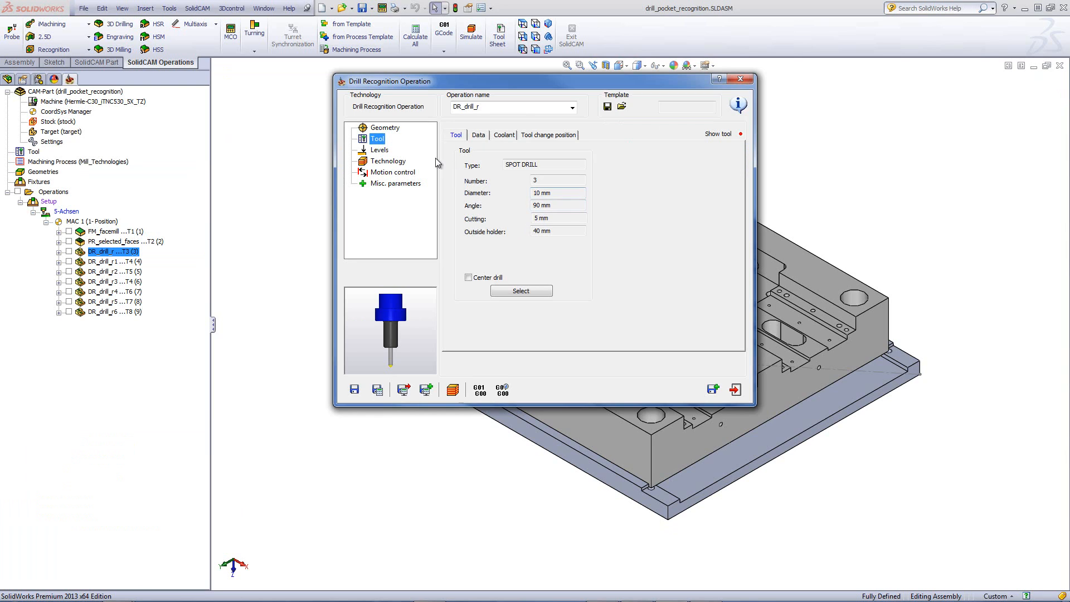
click(380, 152)
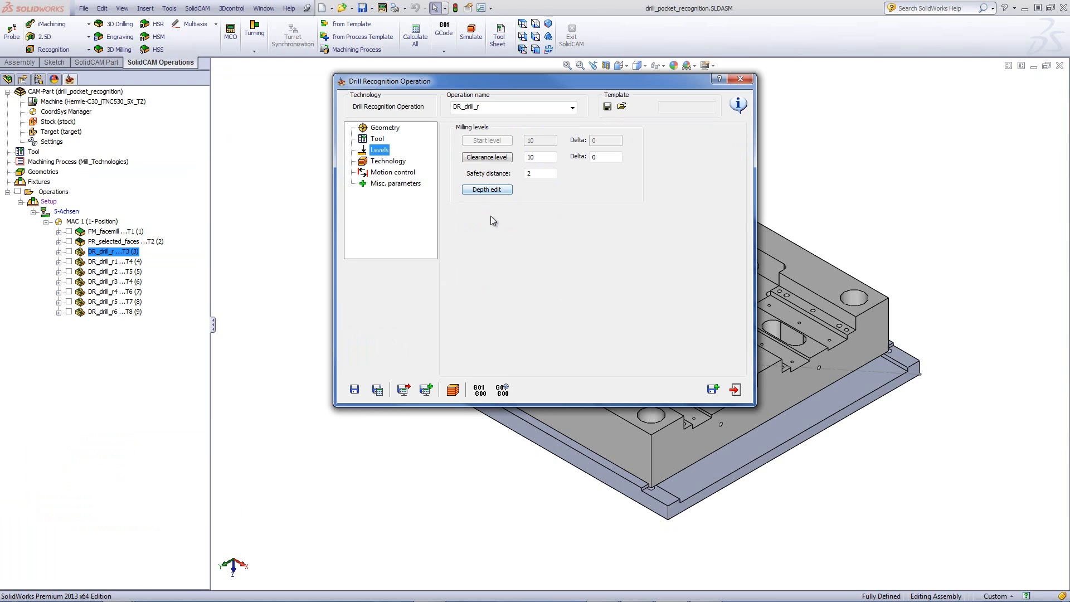
click(478, 192)
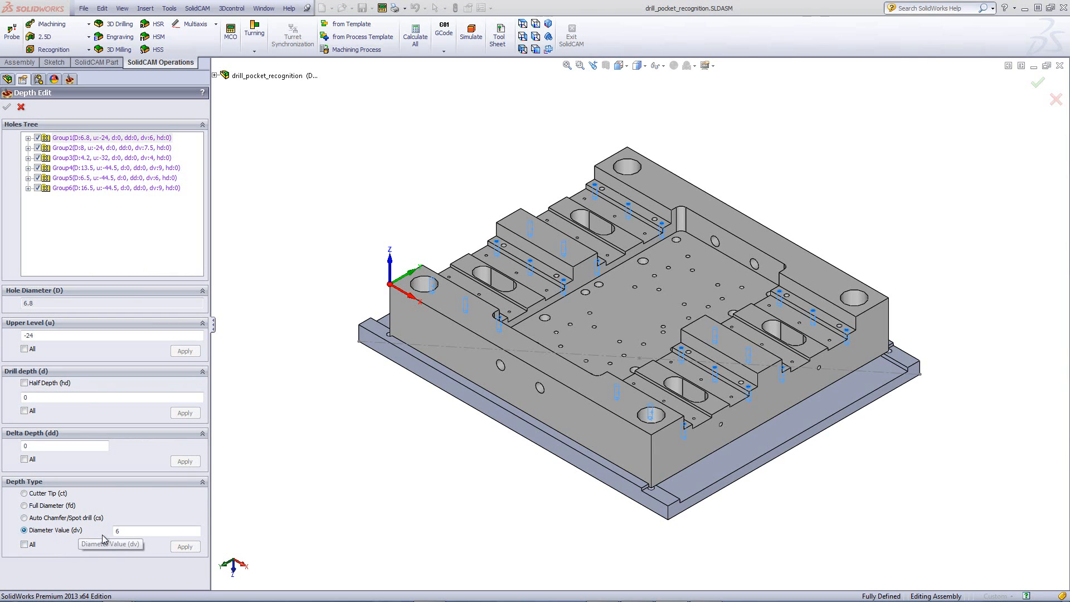
click(114, 142)
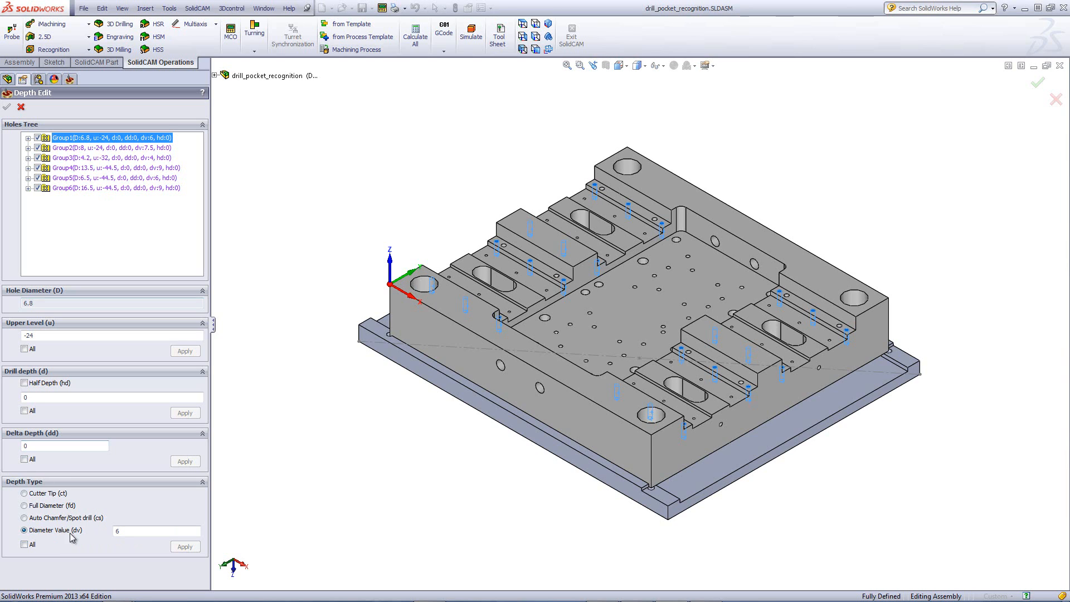
click(95, 148)
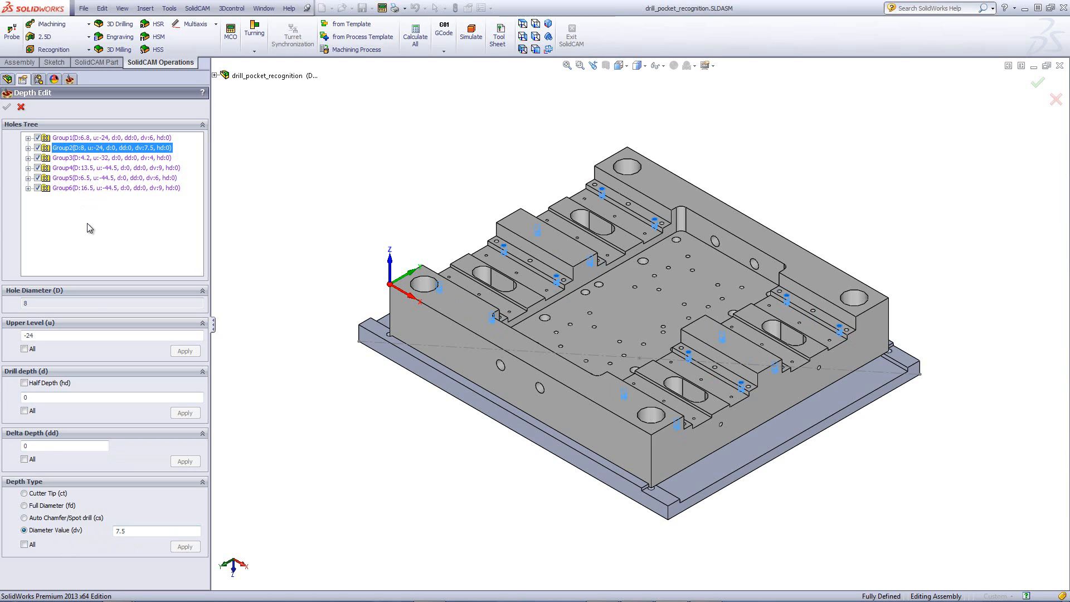
click(21, 108)
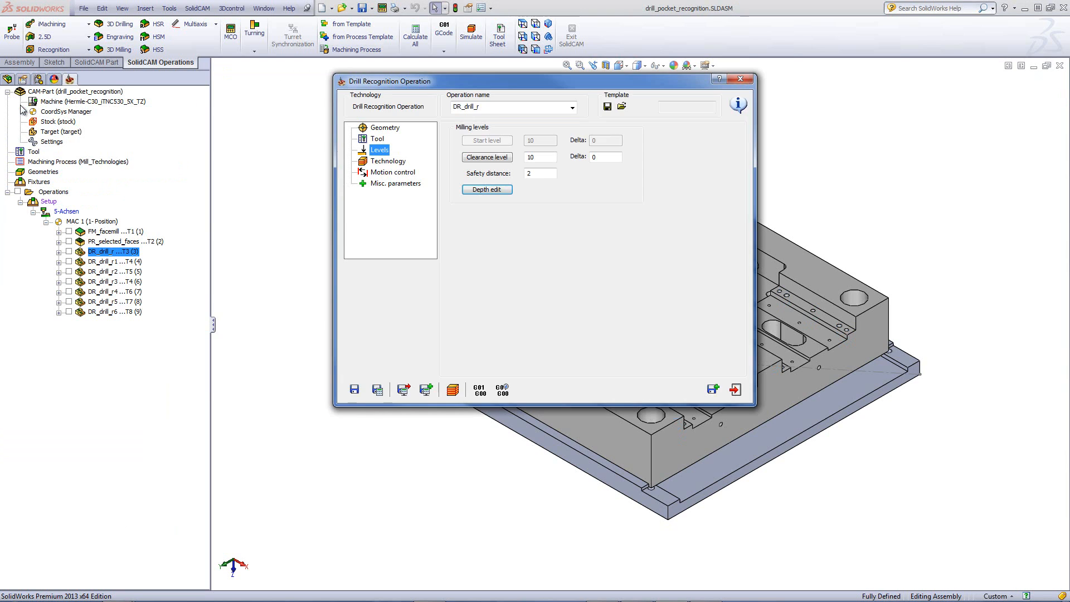
Simulate the DR_drill_r spot drilling operation in SolidVerify, inspect the spot-drilled holes up close and exit the simulation.
click(455, 389)
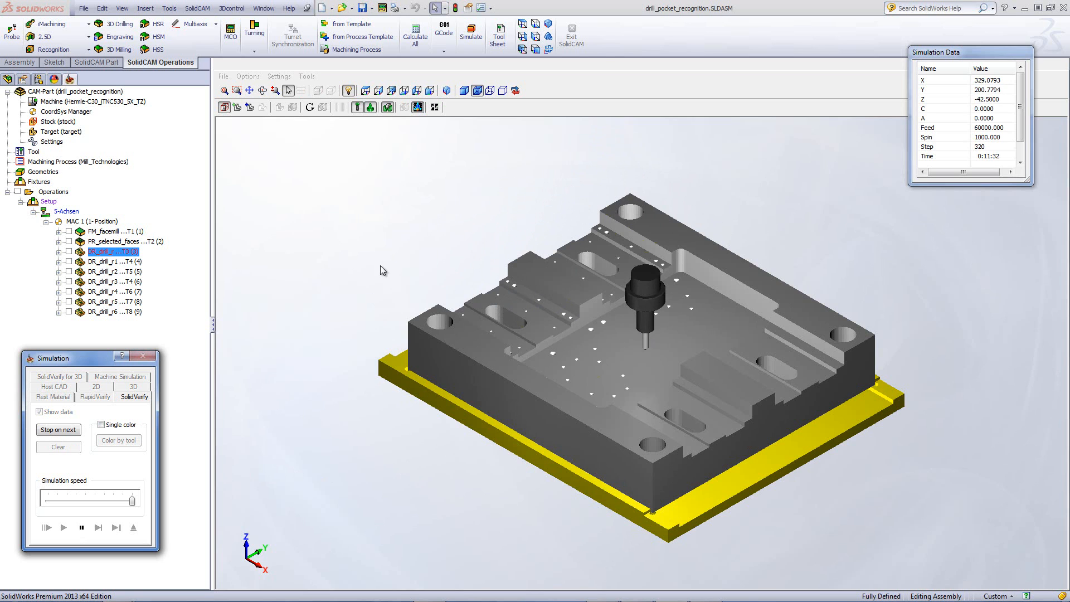
click(526, 299)
scroll(529, 295, up, 5)
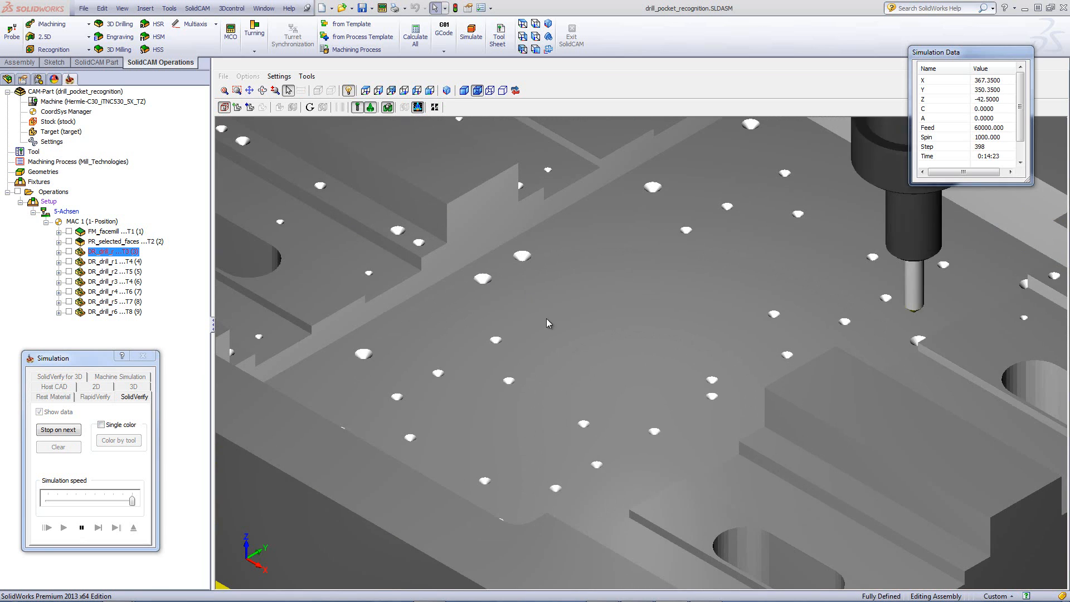
scroll(595, 354, down, 5)
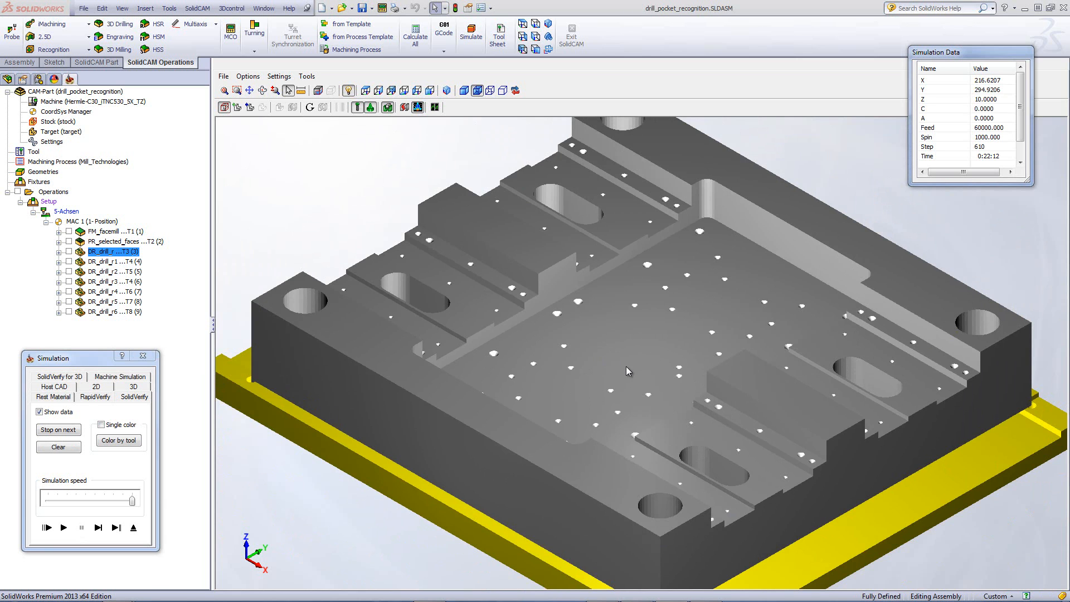
key(Escape)
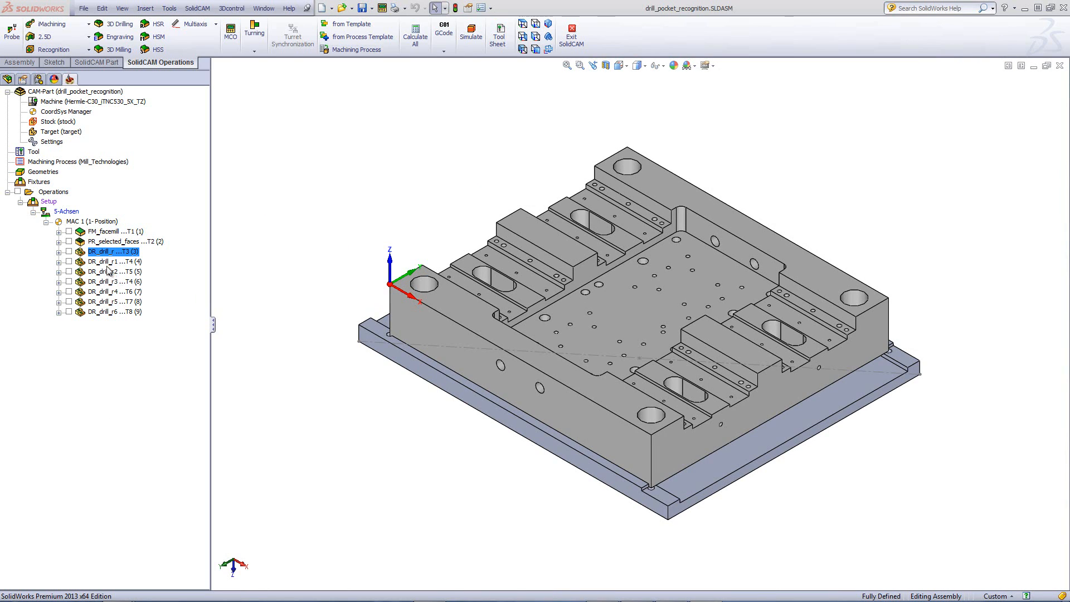
Go through the drill recognition operations DR_drill_r2 to DR_drill_r5 one by one in the operations tree.
click(104, 273)
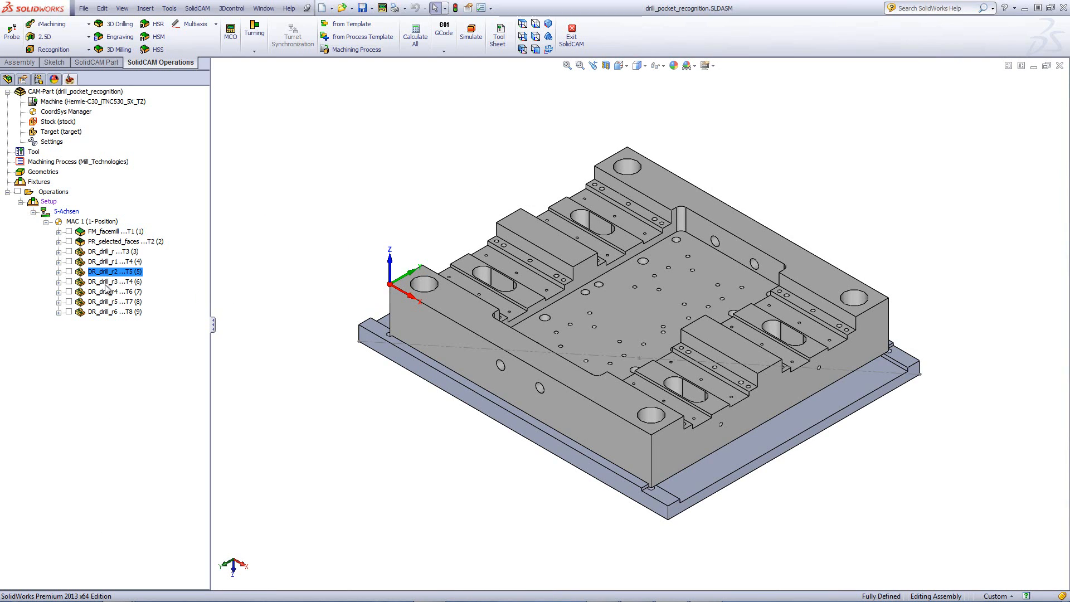
click(106, 282)
click(108, 292)
click(110, 302)
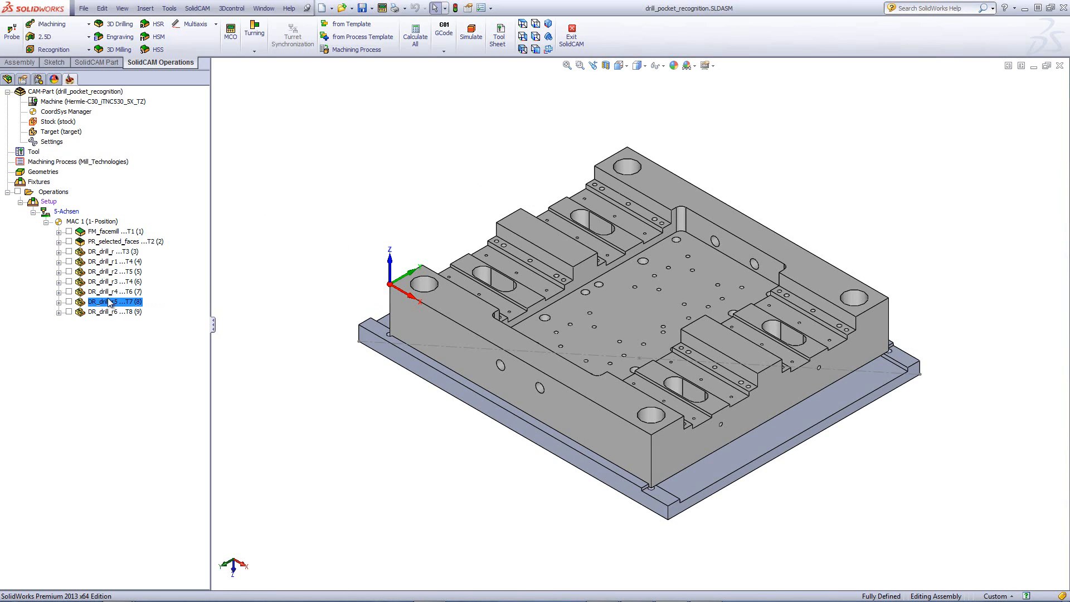
Review the DR_drill_r6 entry in the operations tree and the hole geometry, tool and milling levels of DR_drill_r1.
click(112, 312)
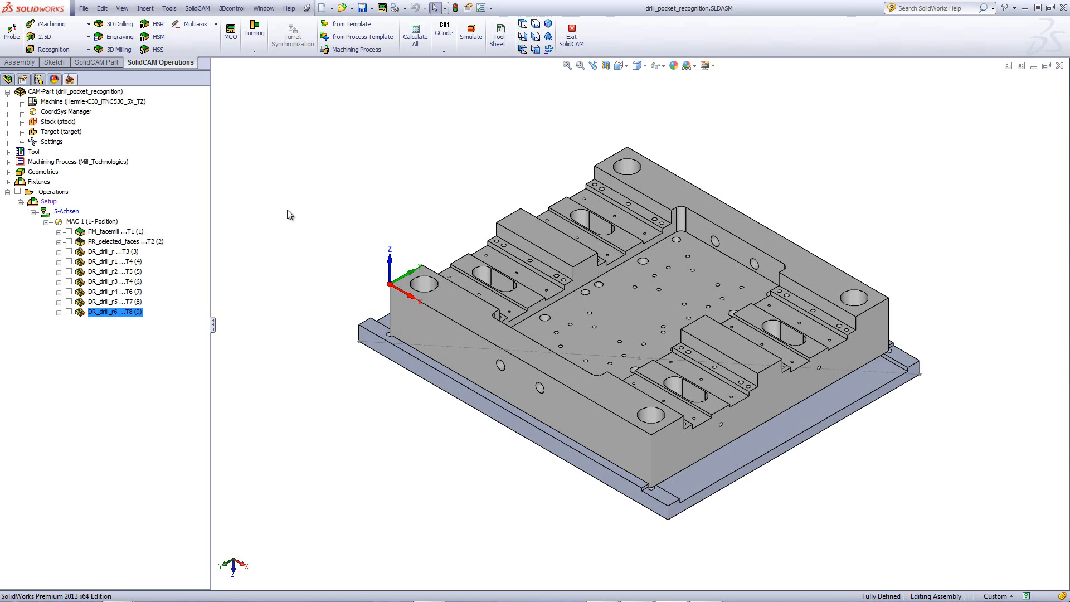
double_click(97, 263)
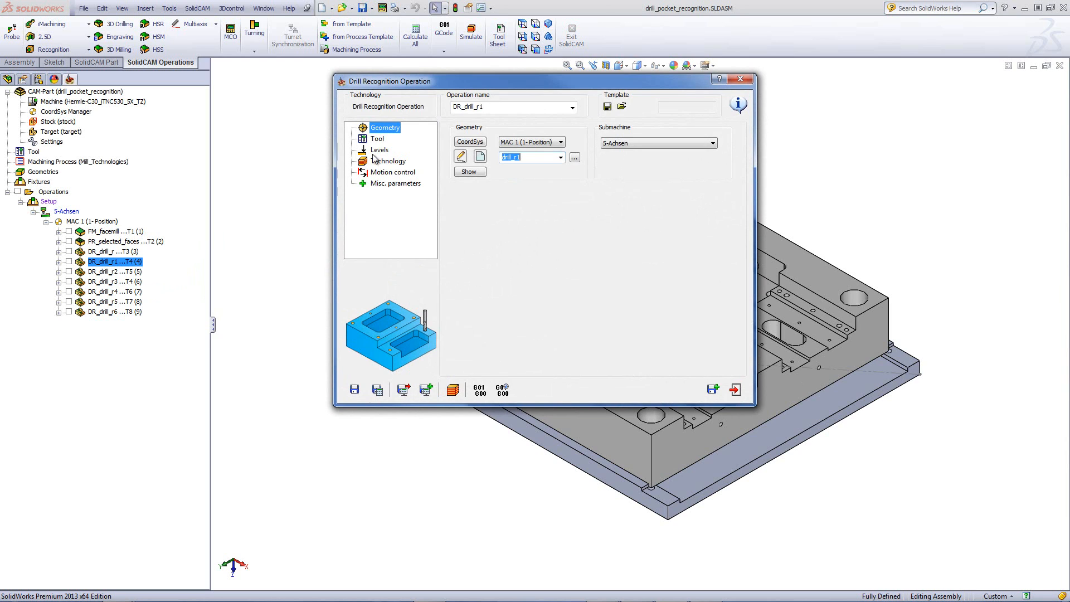
click(460, 158)
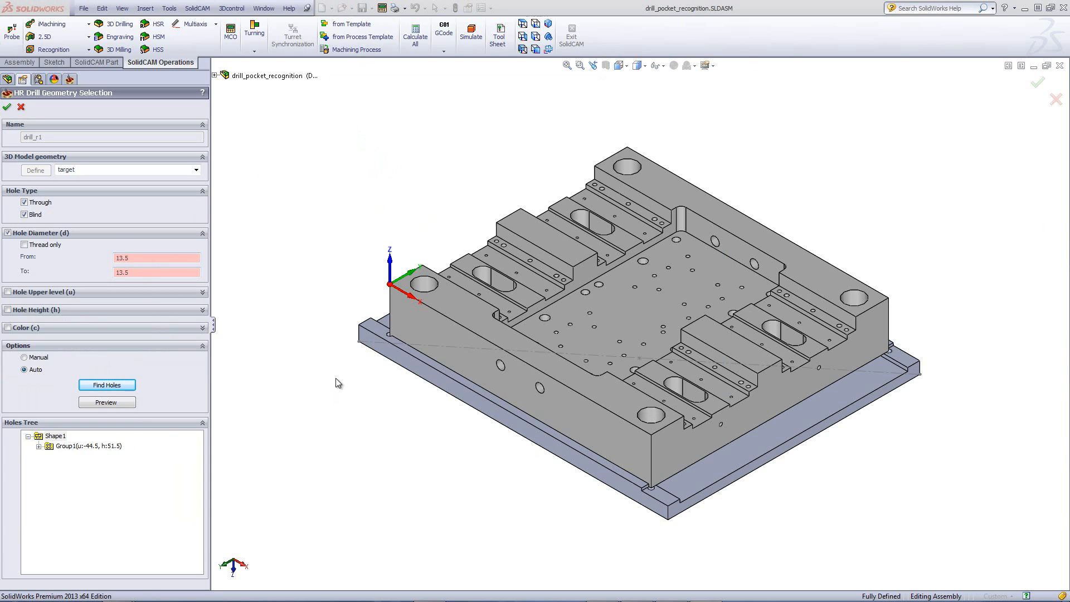
click(7, 106)
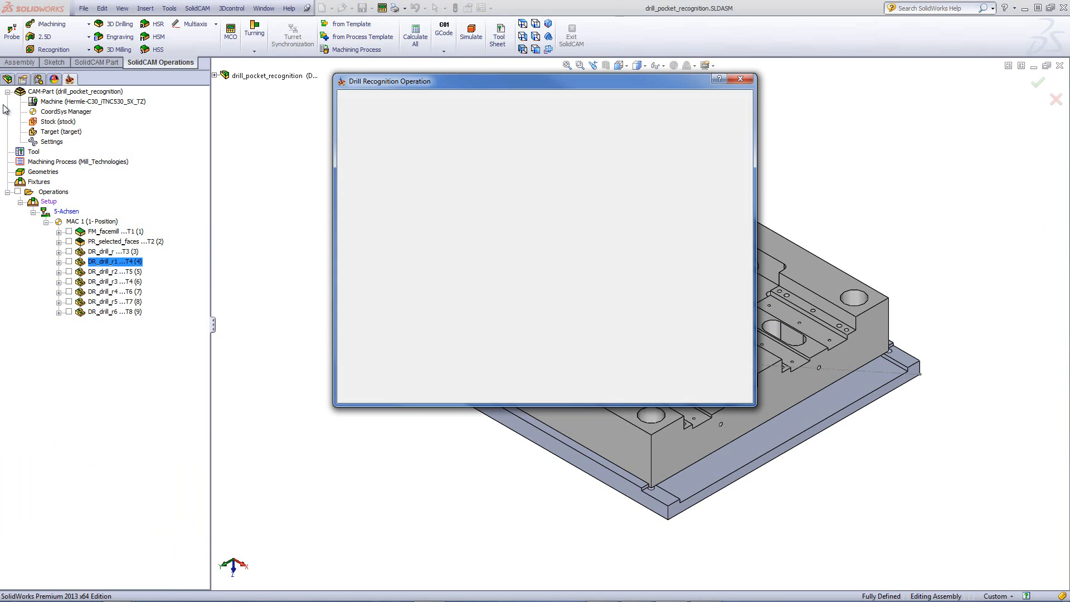
click(377, 139)
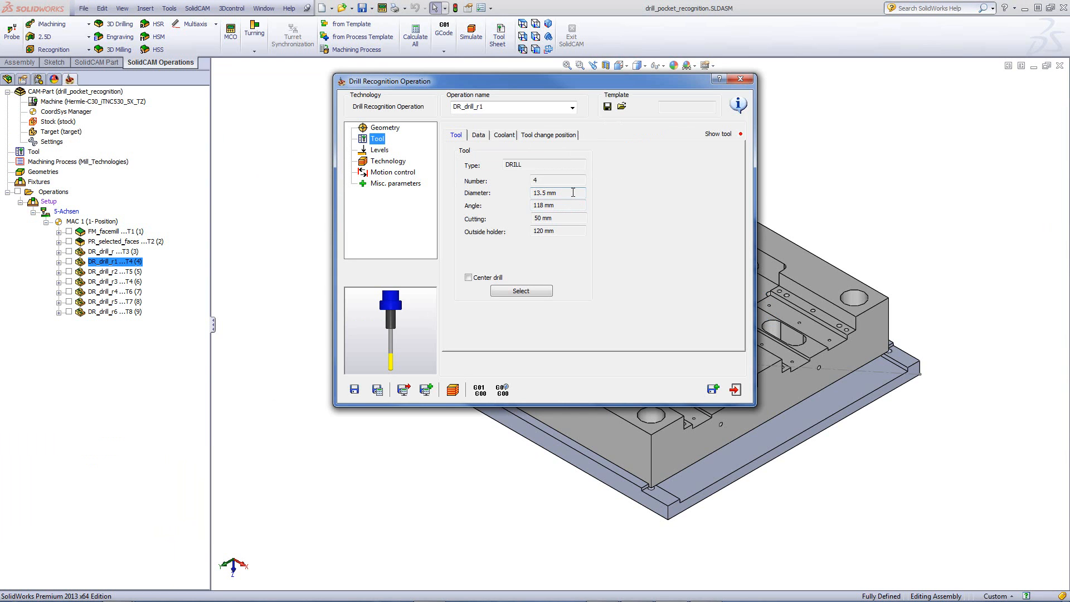
click(378, 150)
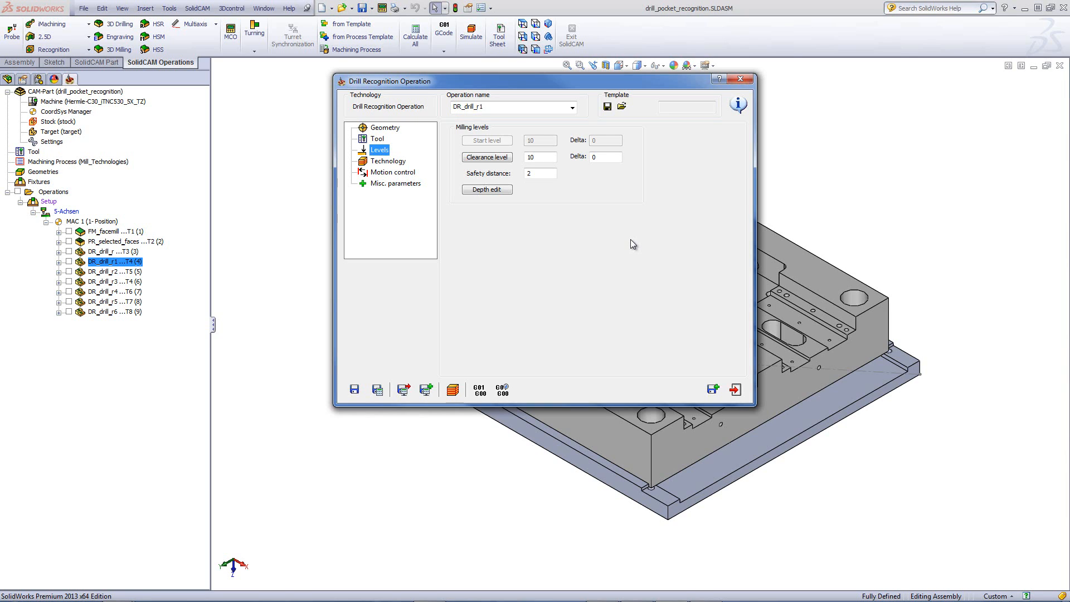
Simulate the DR_drill_r1 drilling operation in SolidVerify, inspect the drilled holes, and close the simulation and the operation.
click(453, 389)
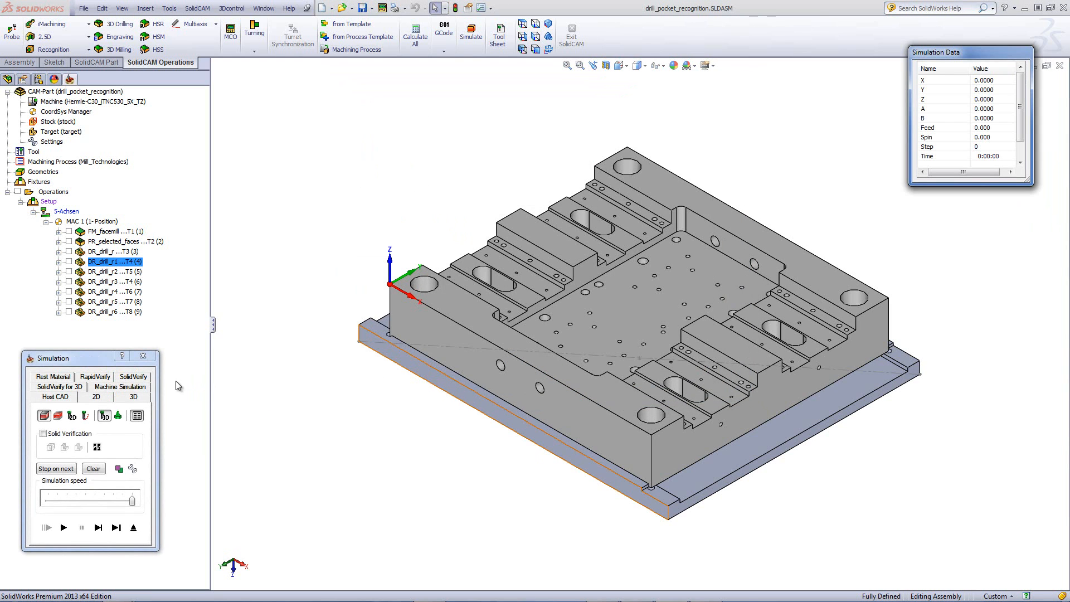
click(140, 378)
click(62, 527)
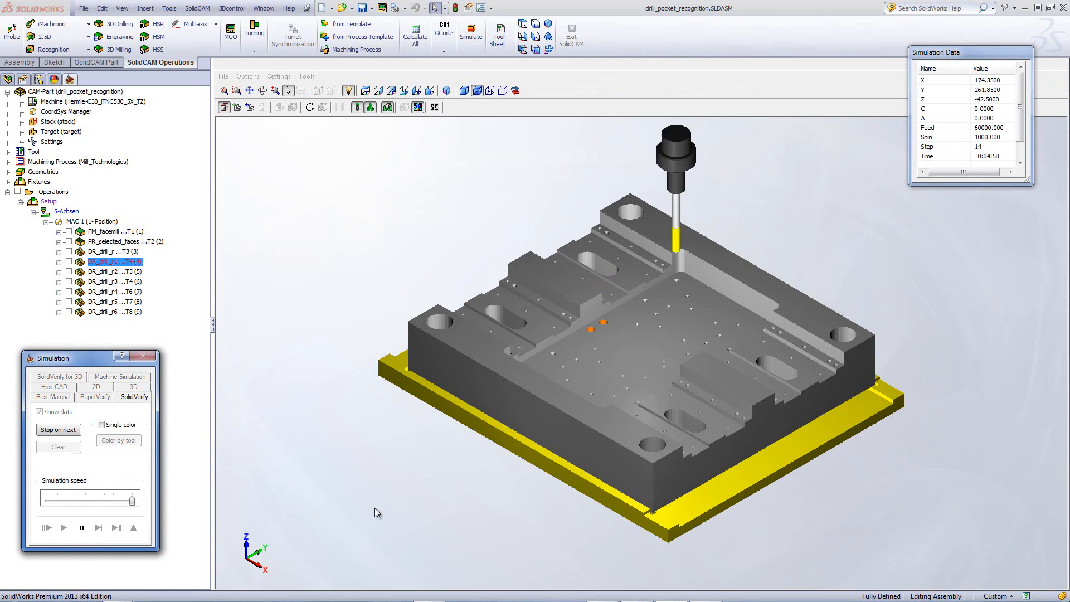
drag(608, 462, 605, 348)
click(134, 527)
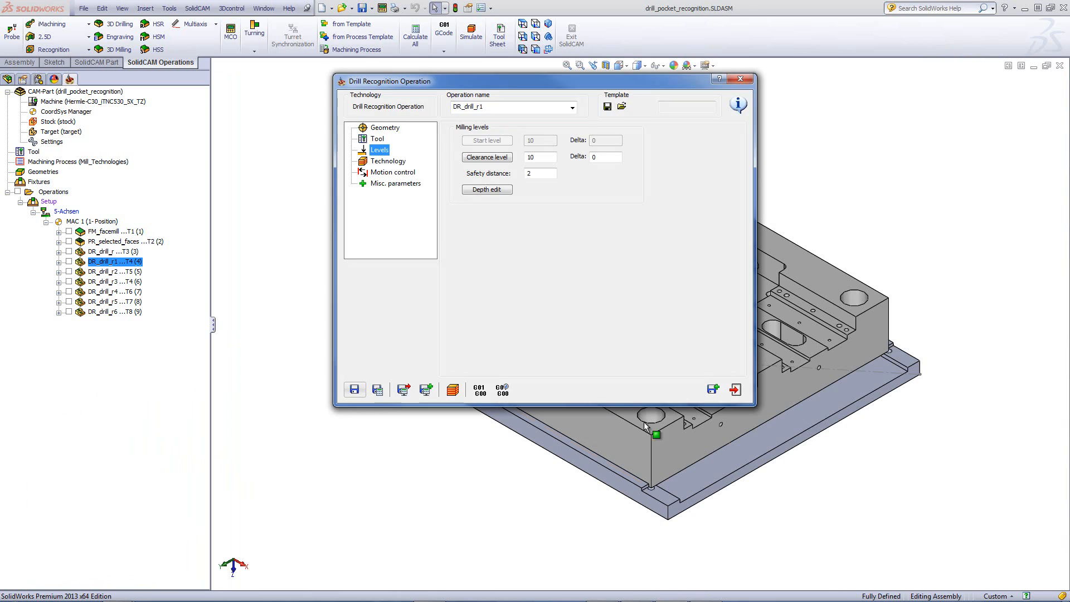
click(735, 389)
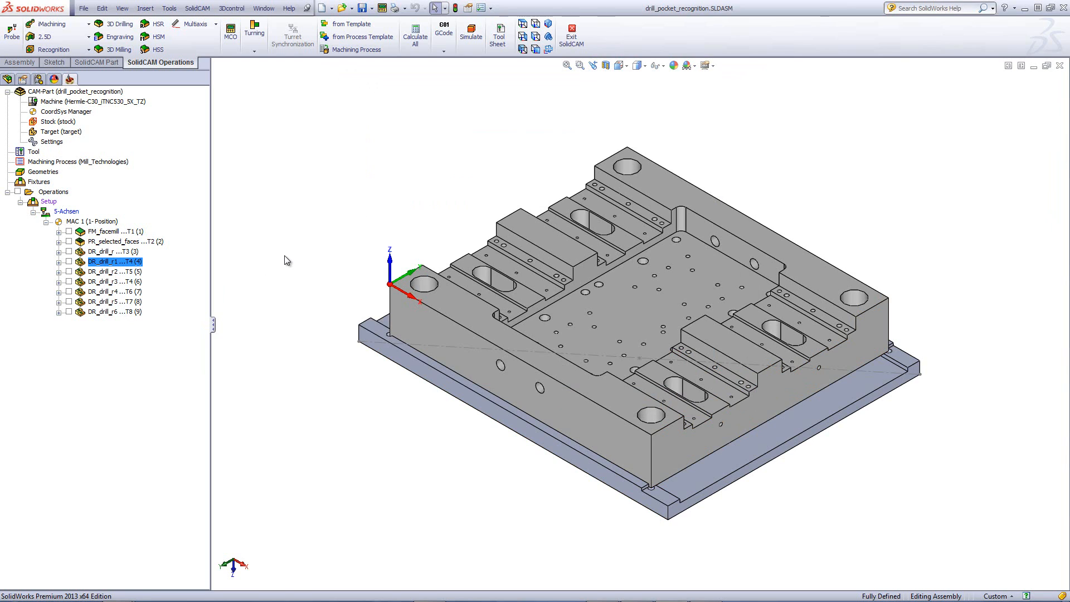
Simulate all operations of the CAM part together in SolidVerify.
click(60, 194)
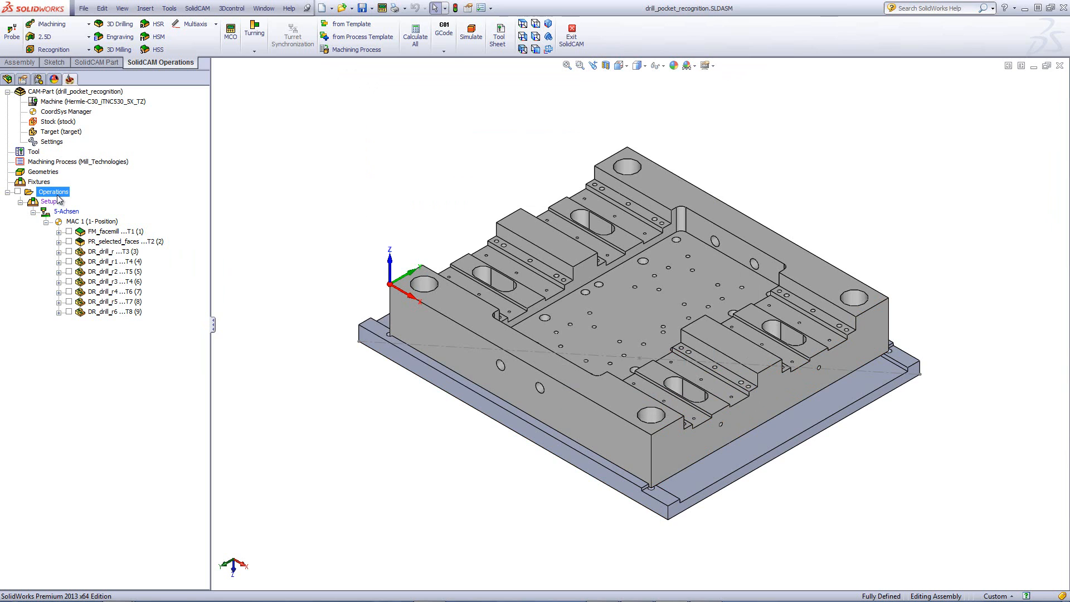
click(462, 46)
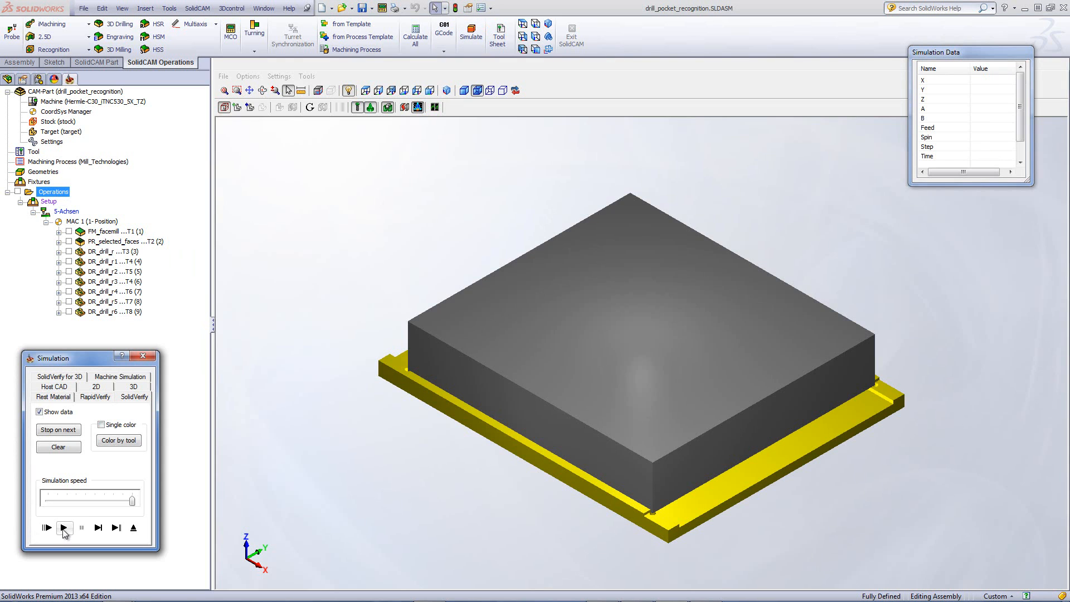
click(63, 527)
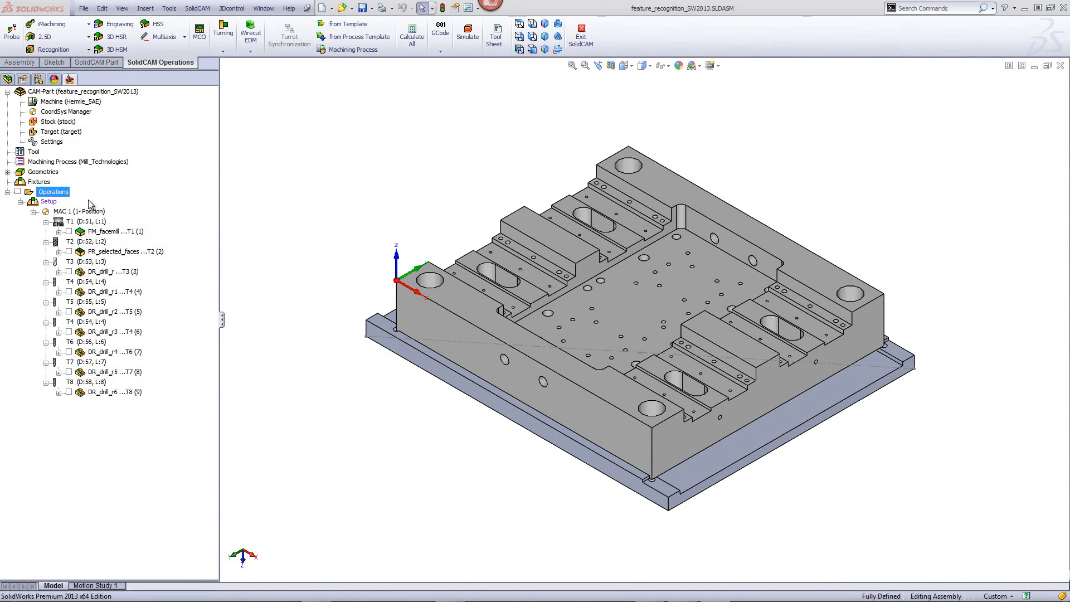
Add a Chamfer Recognition milling operation to the feature_recognition_SW2013 CAM part.
right_click(68, 194)
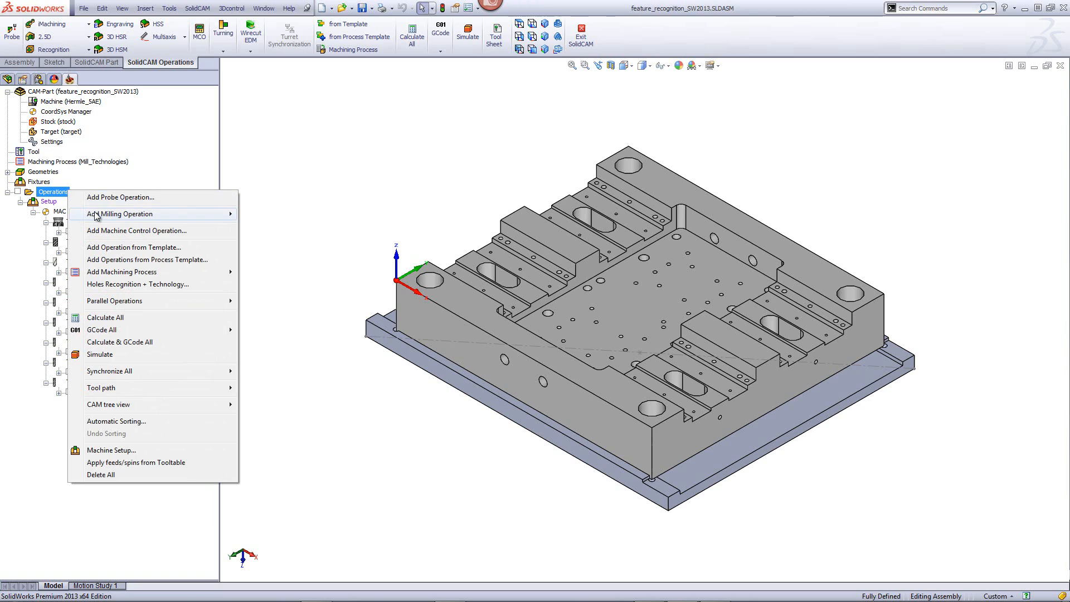
mouse_move(139, 214)
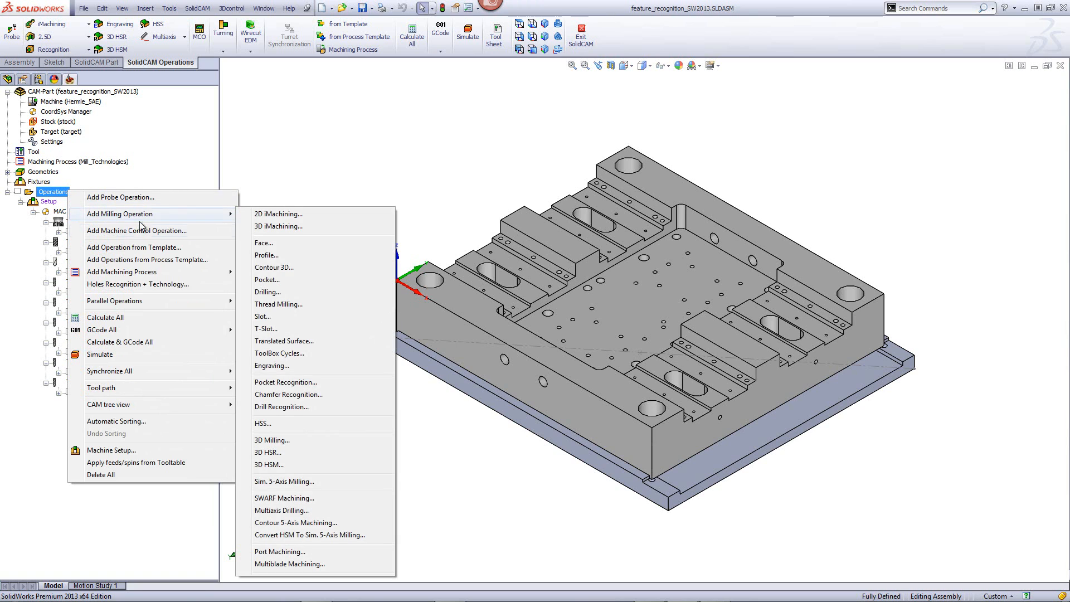
click(298, 395)
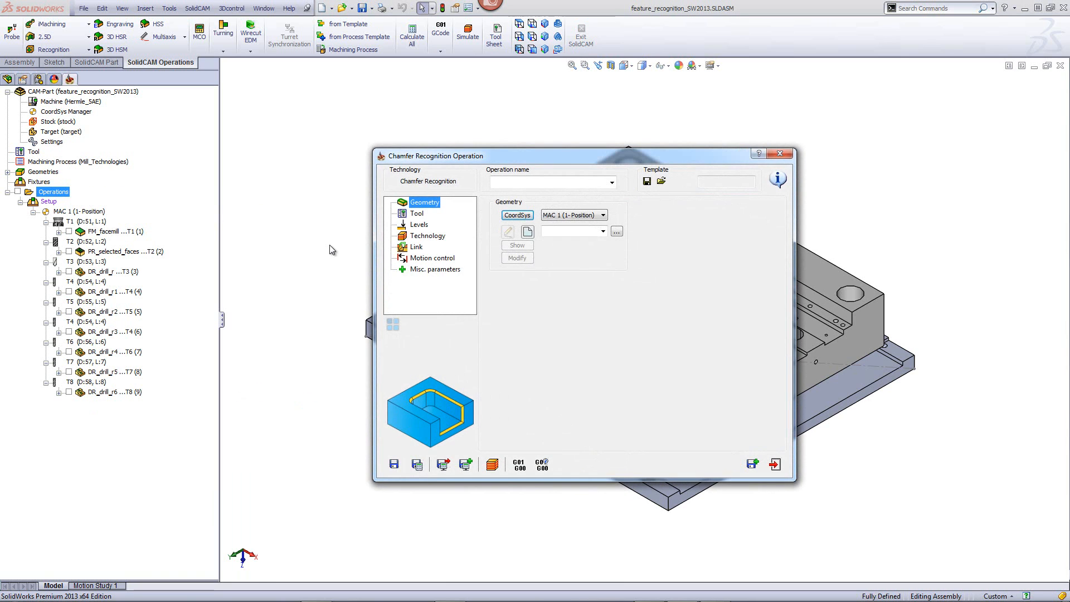
Define the chamfer geometry faces1 from the solid body with a minimum circular pocket diameter of 20, checking Face 1 and Face 2.
click(528, 233)
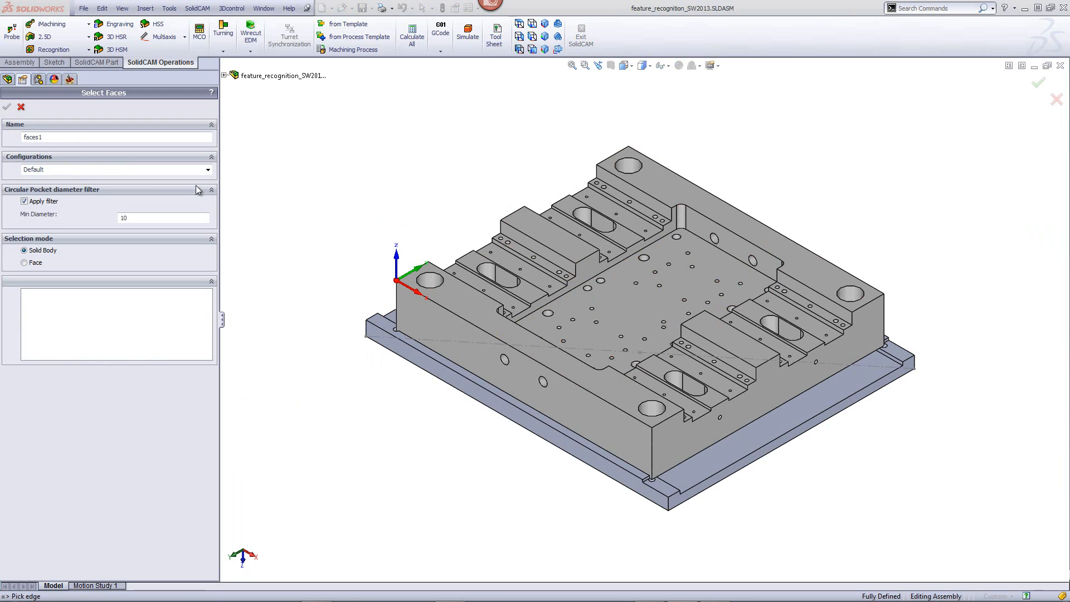
double_click(138, 219)
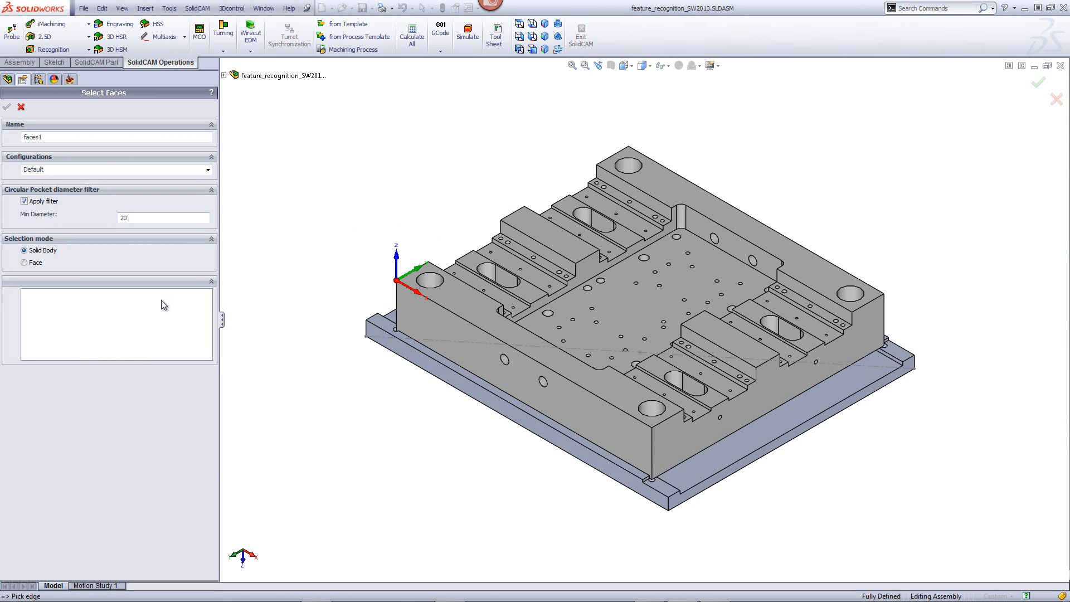
click(463, 309)
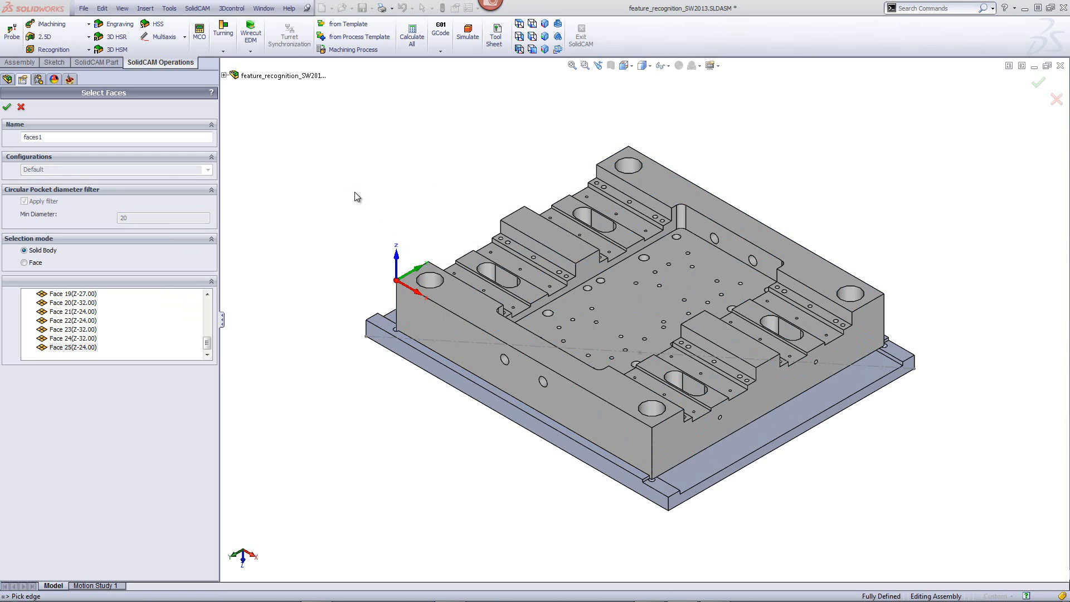
drag(208, 340, 208, 291)
click(92, 304)
click(86, 312)
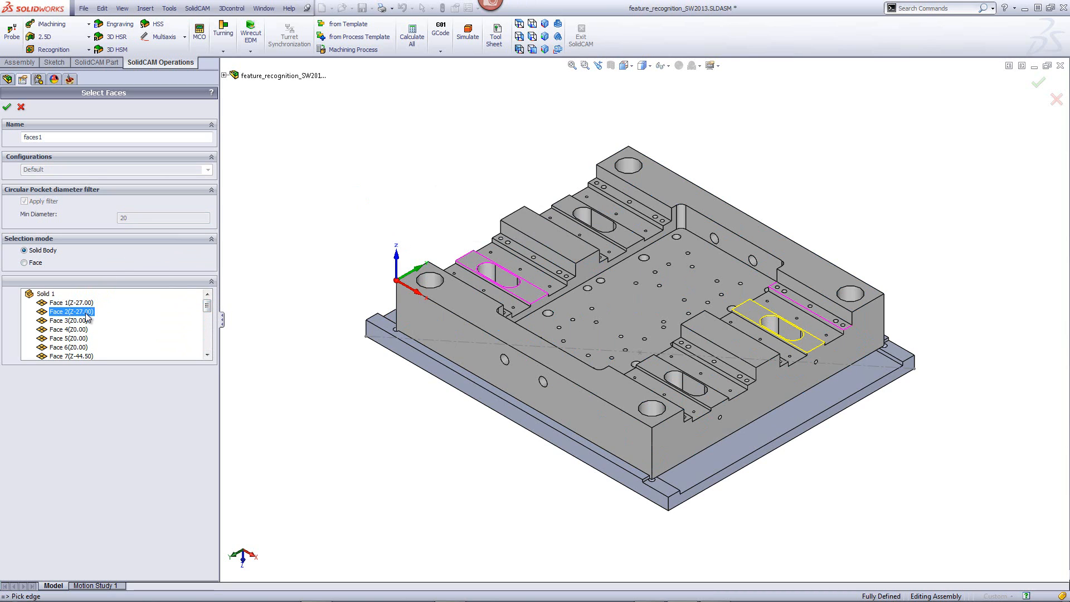
click(7, 106)
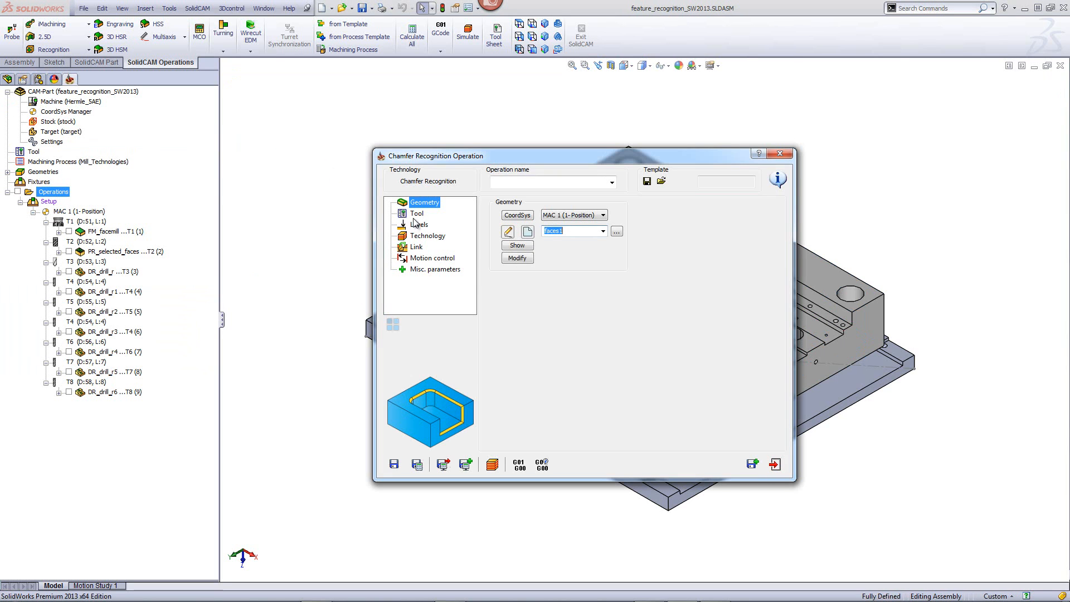
Assign the 8 mm, 90° chamfer mill, tool number 9, to the chamfer recognition operation.
click(416, 216)
click(540, 362)
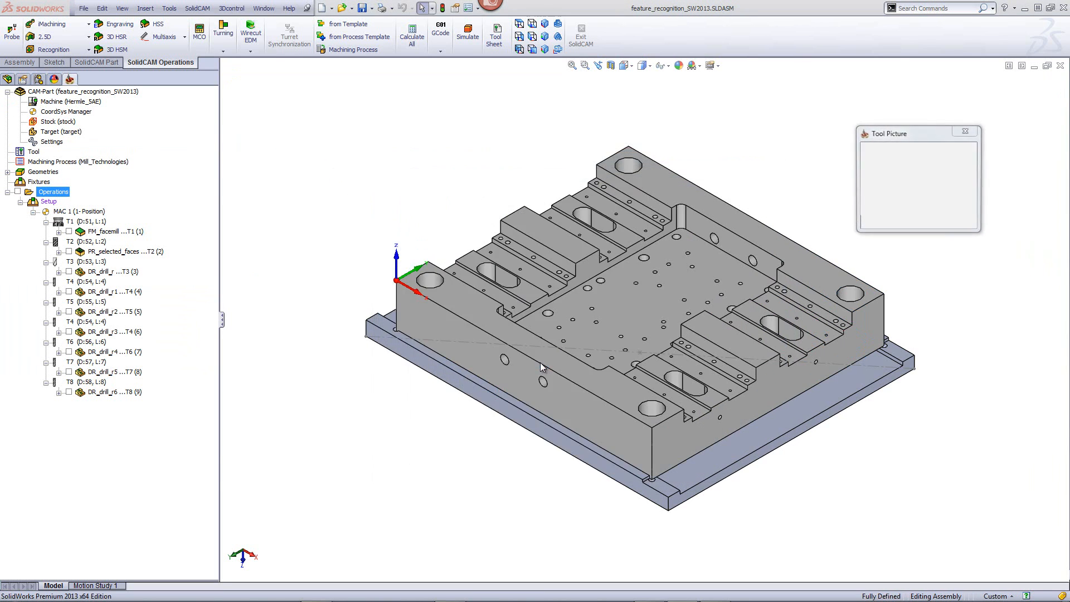
click(288, 292)
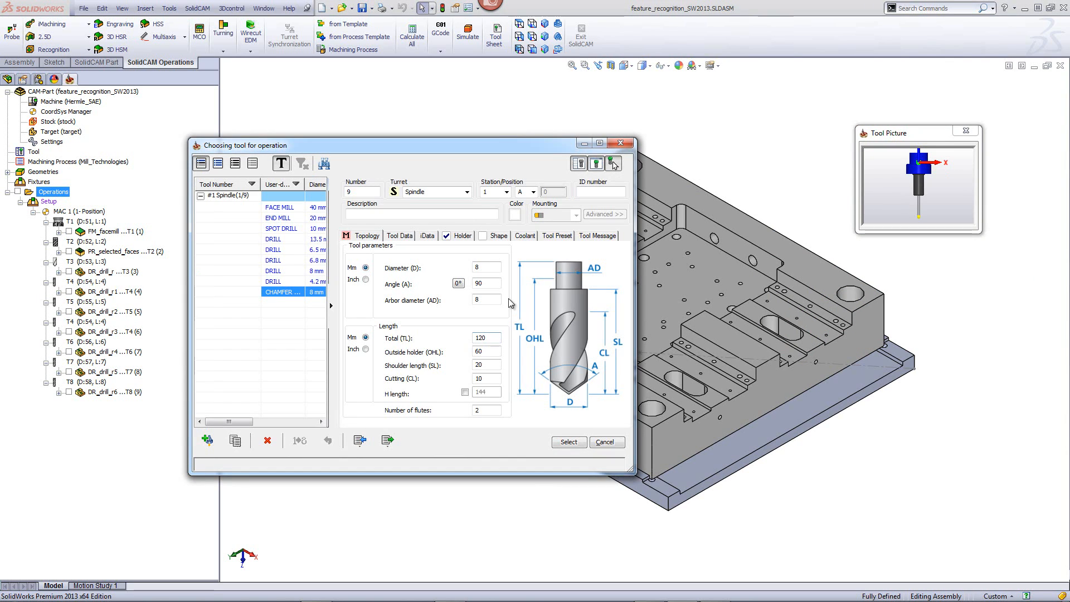
click(566, 442)
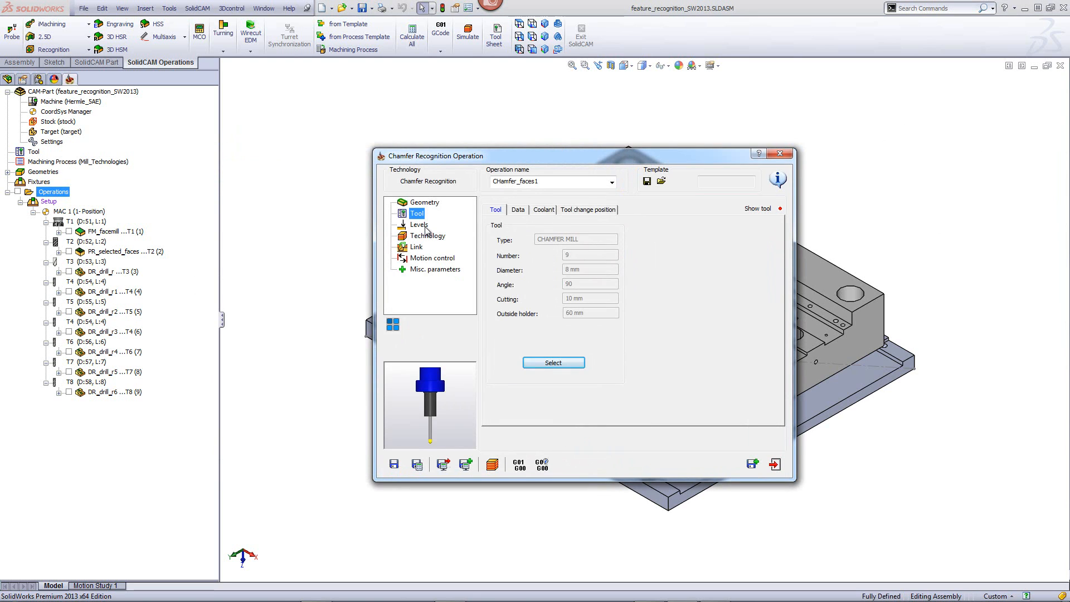
Set the chamfer depth in the milling levels to 0.5.
click(419, 224)
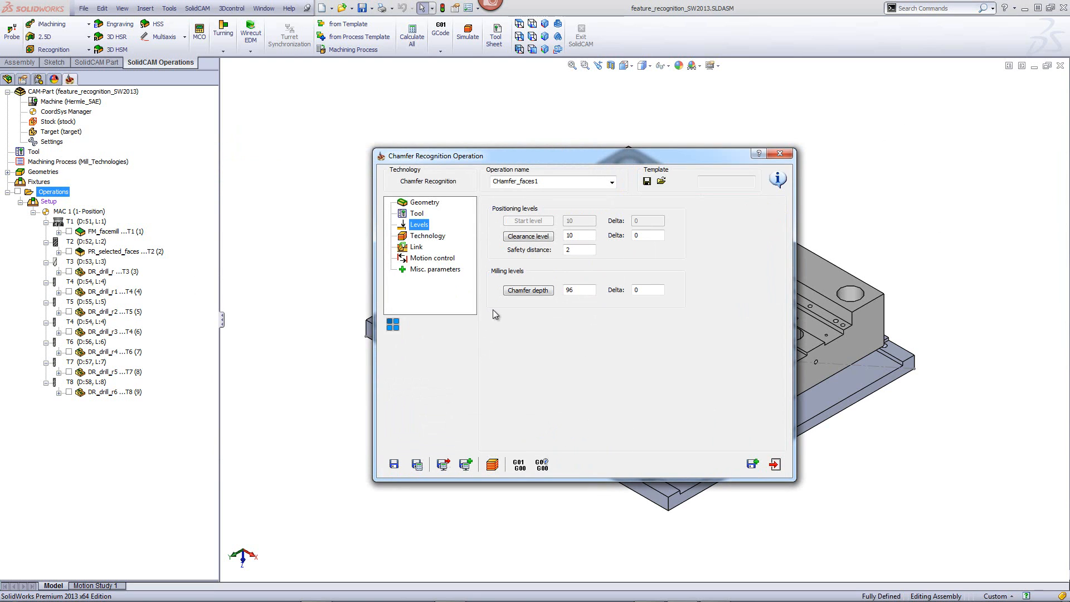
double_click(577, 291)
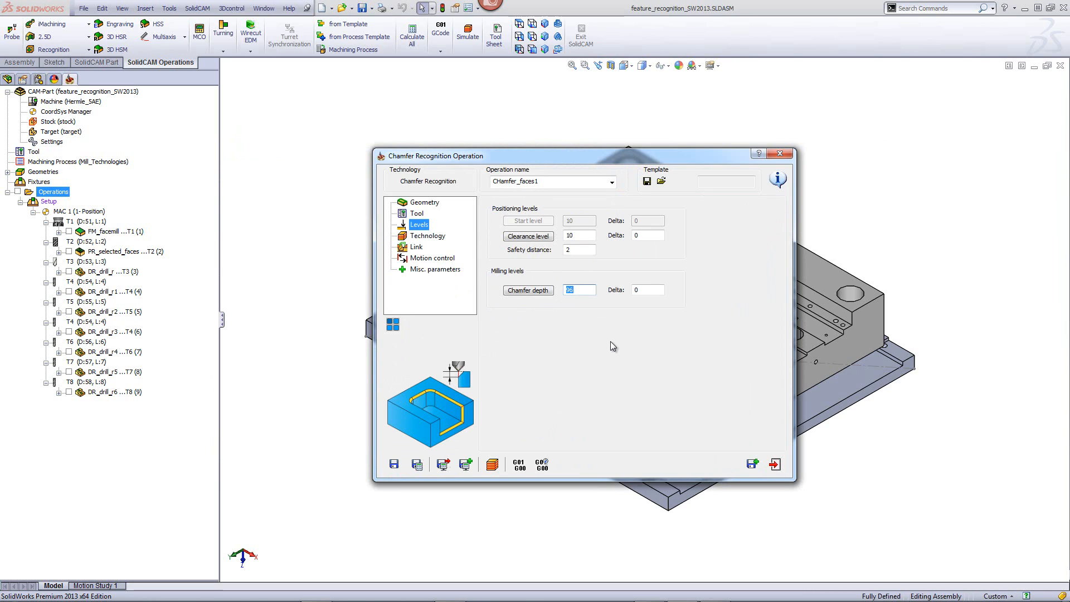
text(.5)
Set the chamfer's cutting diameter to 2 and the safety offset to 3 in the technology parameters.
click(436, 242)
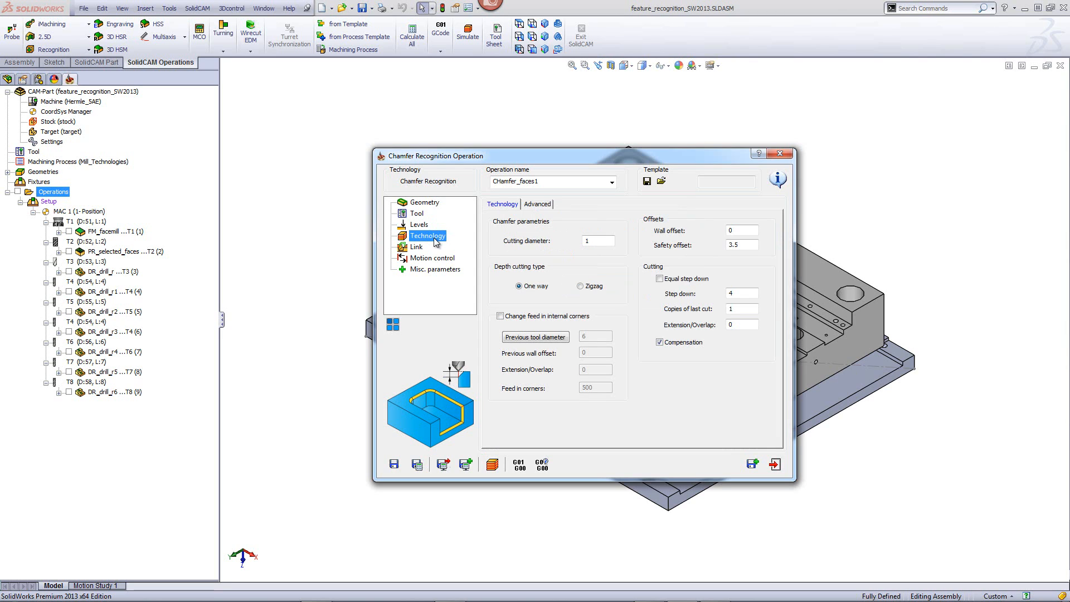
click(597, 240)
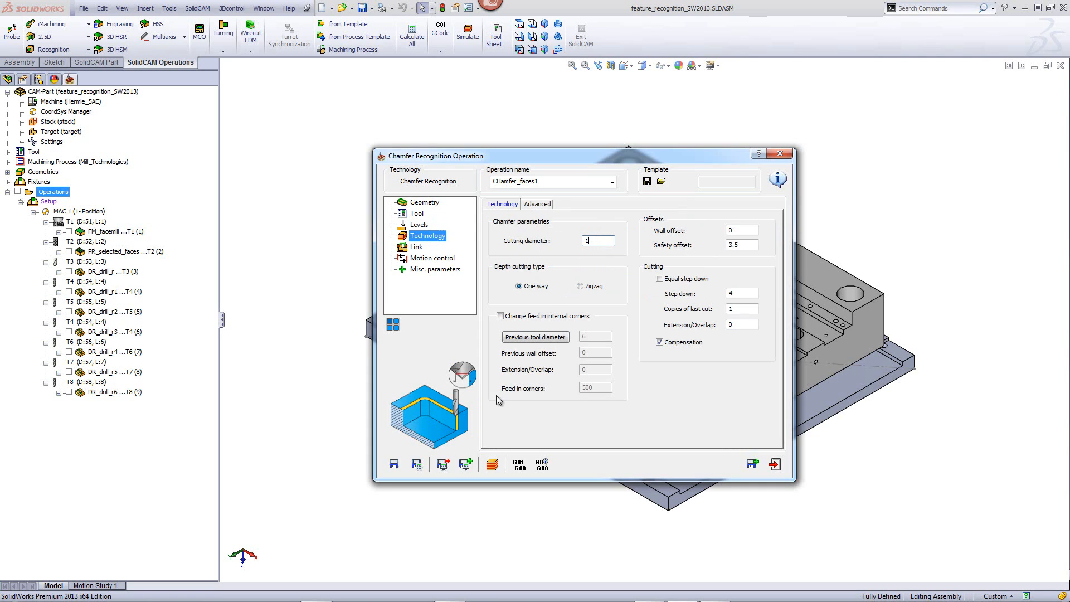
double_click(579, 244)
click(744, 244)
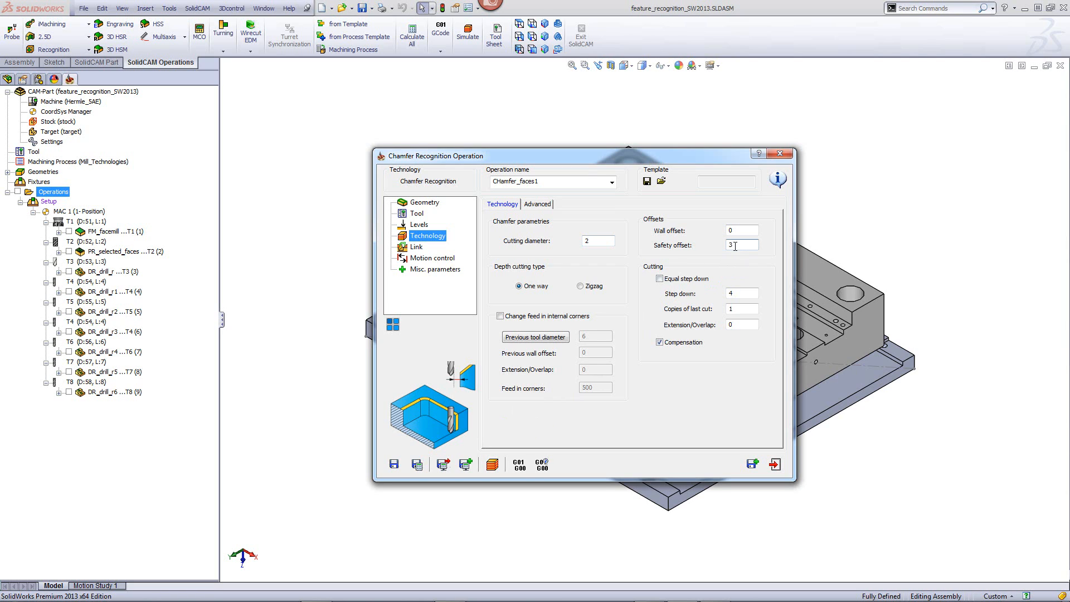
Set the lead in to Normal with lead out same as lead in, and save and calculate the chamfer operation.
click(415, 247)
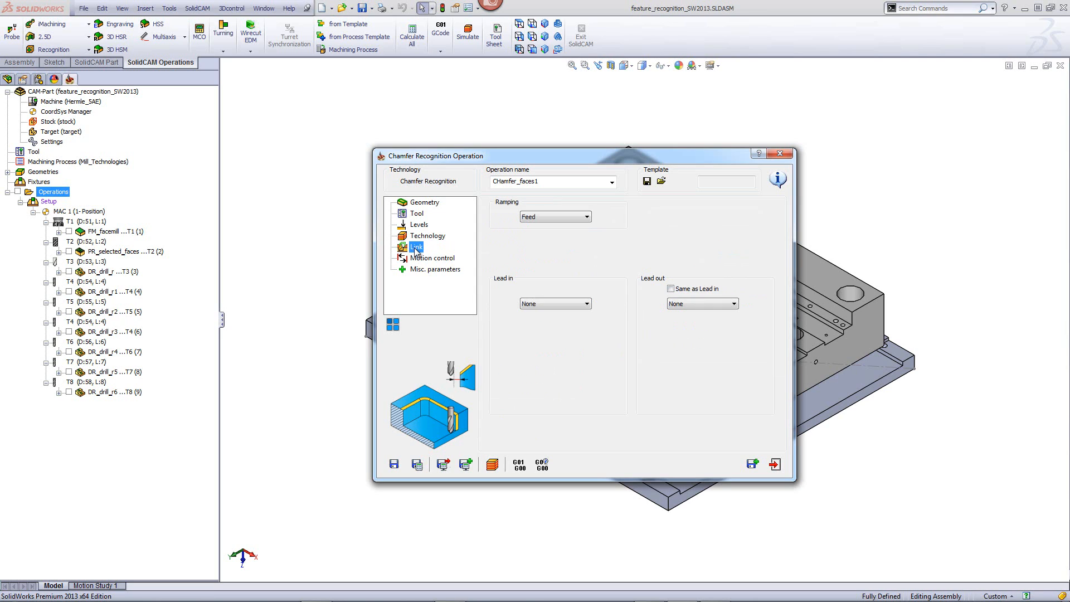
click(544, 303)
click(542, 322)
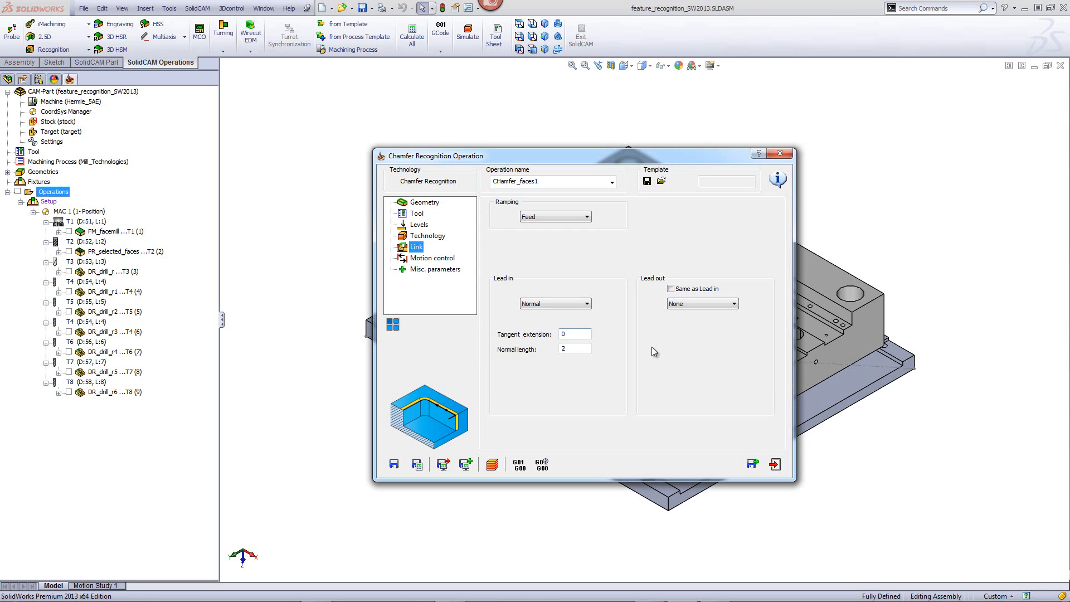
click(671, 289)
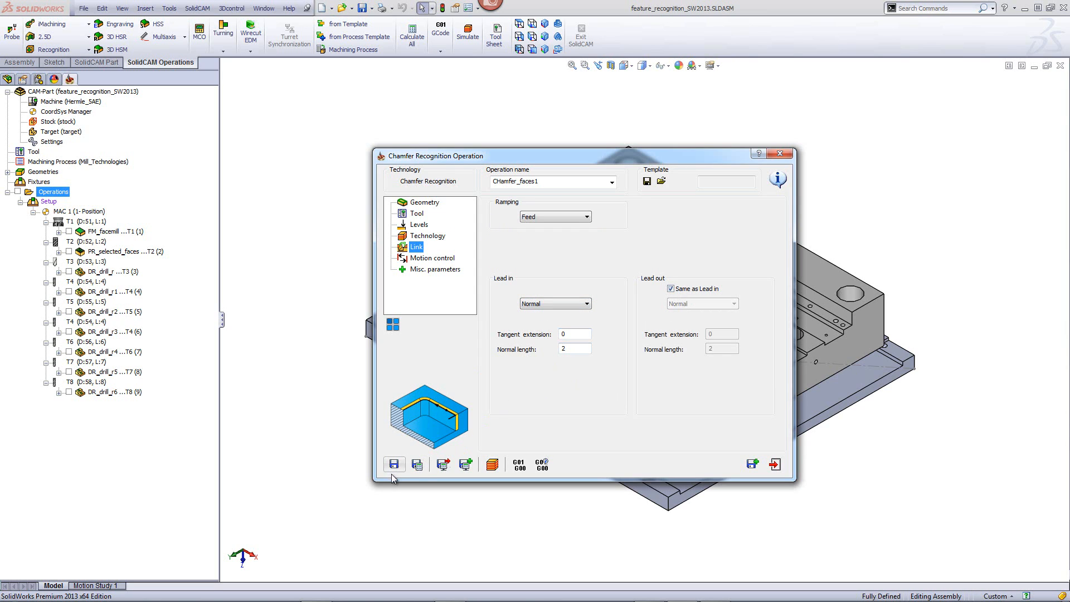
click(418, 465)
Simulate the chamfer operation in SolidVerify at a reduced simulation speed.
click(492, 465)
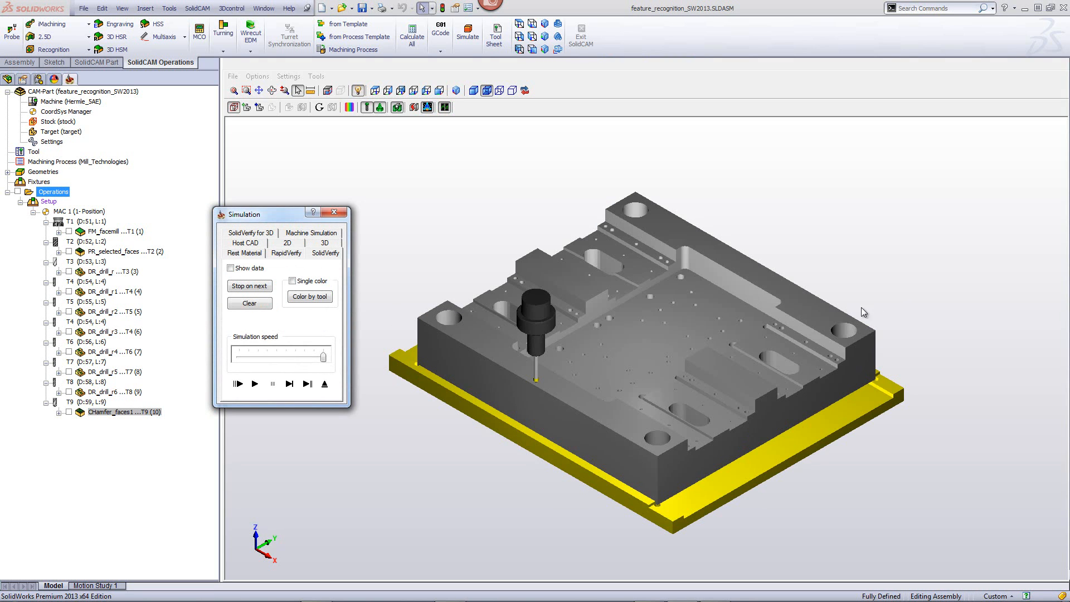
drag(322, 357, 258, 365)
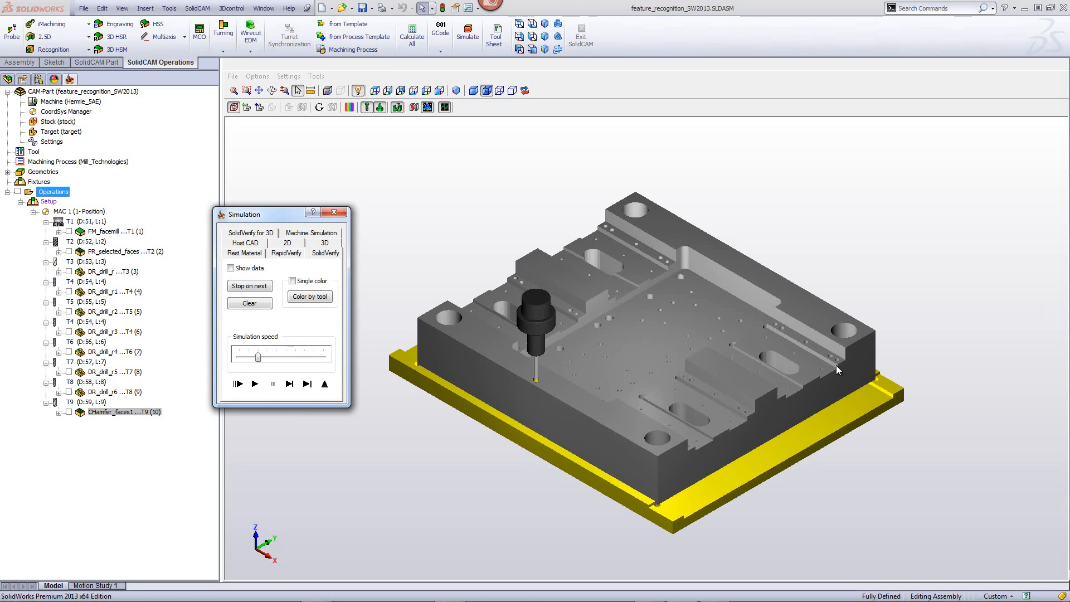
click(255, 385)
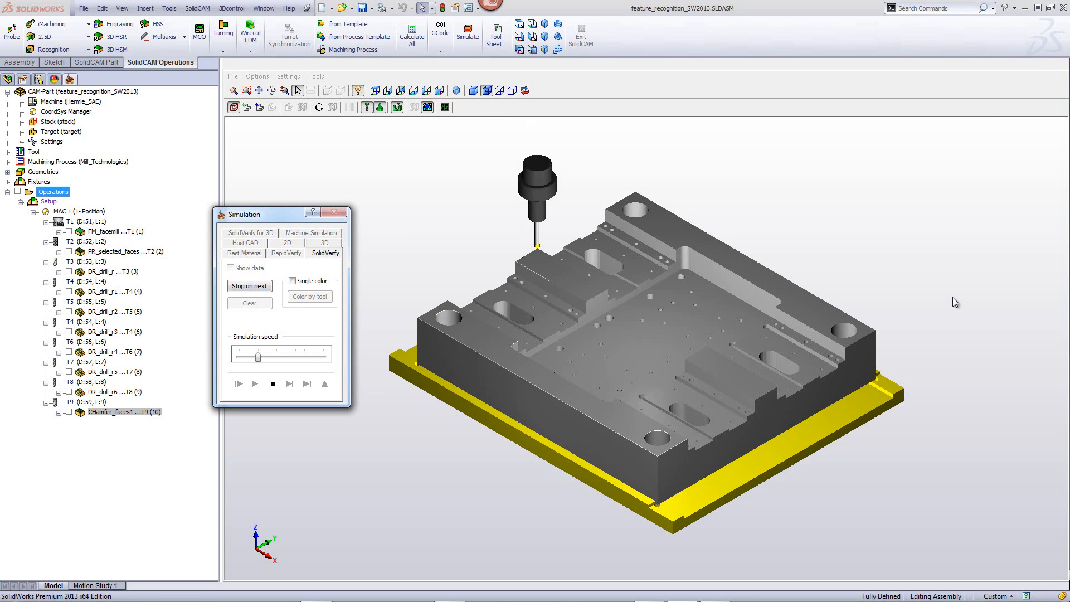
Examine the simulated chamfers along the mold plate's upper edges, pocket steps and slot openings up close.
middle_drag(949, 301, 943, 302)
scroll(942, 302, up, 5)
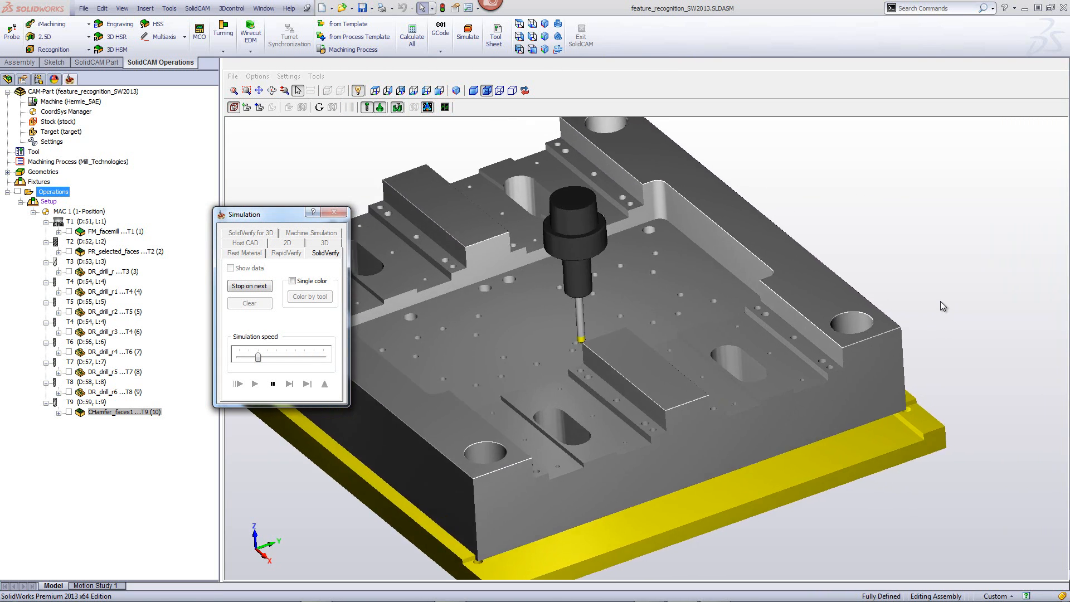
scroll(941, 299, up, 2)
scroll(842, 352, up, 5)
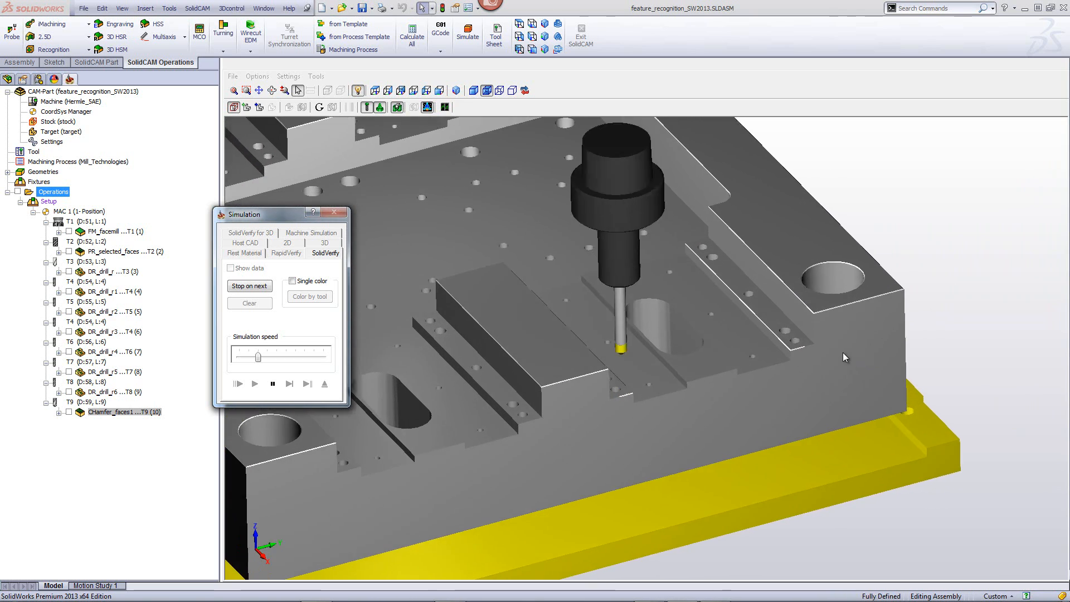
scroll(842, 351, up, 5)
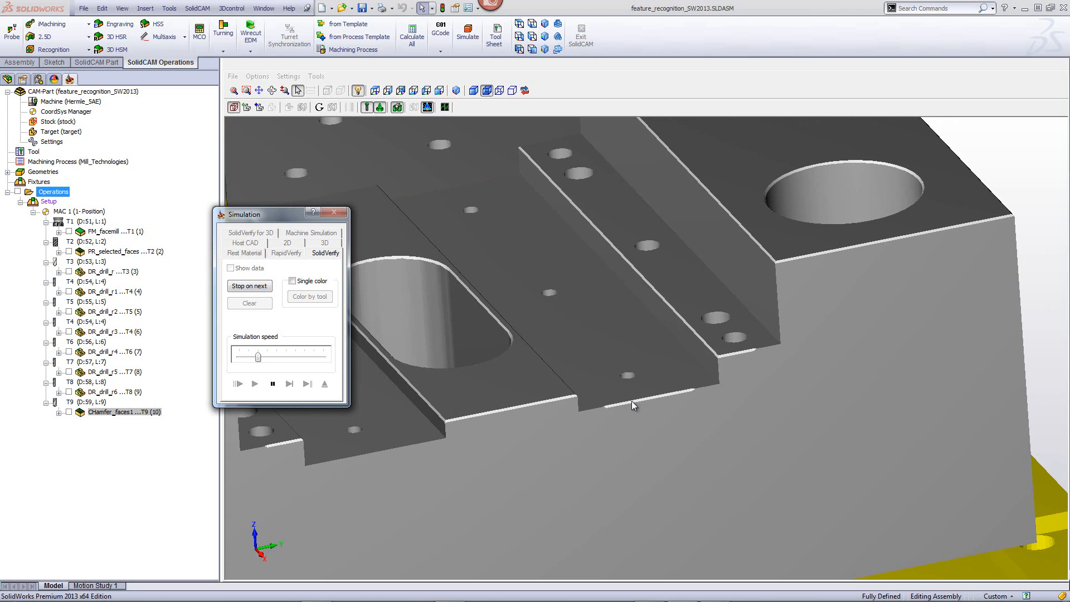
scroll(631, 402, down, 5)
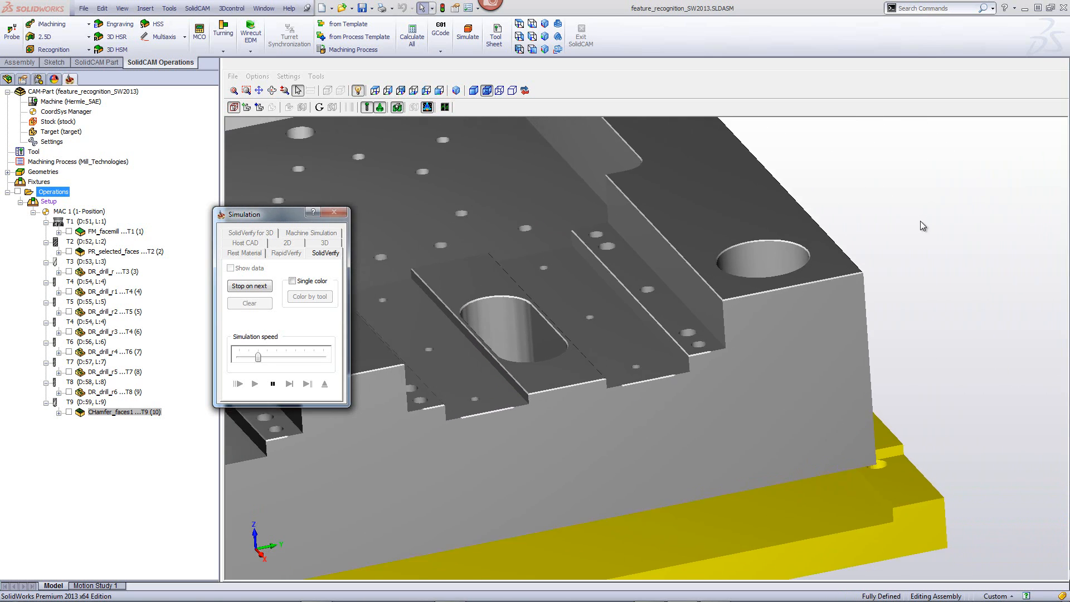
scroll(921, 219, down, 5)
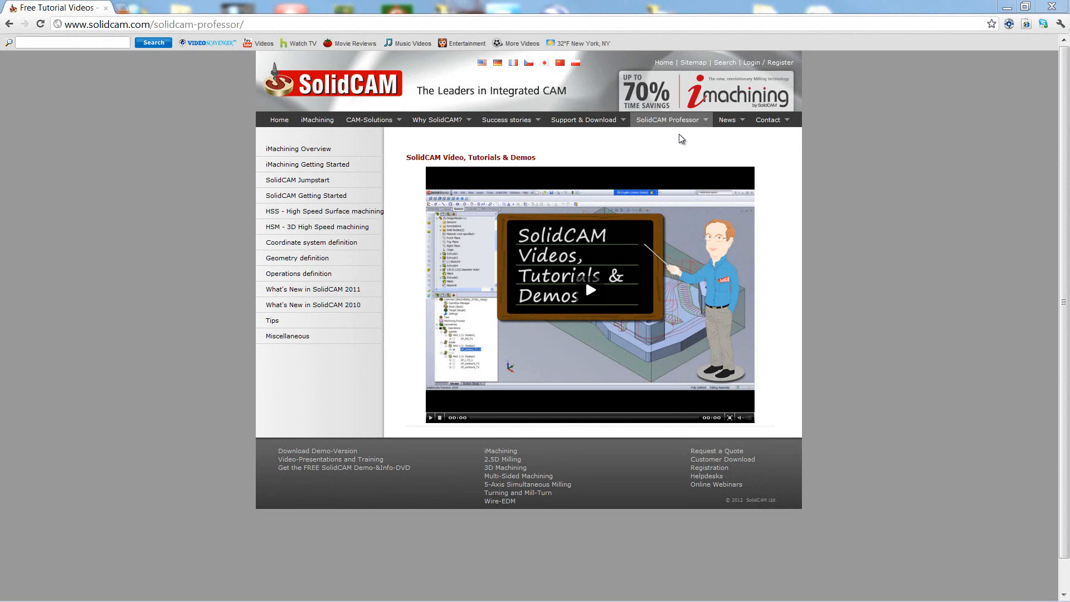
mouse_move(680, 127)
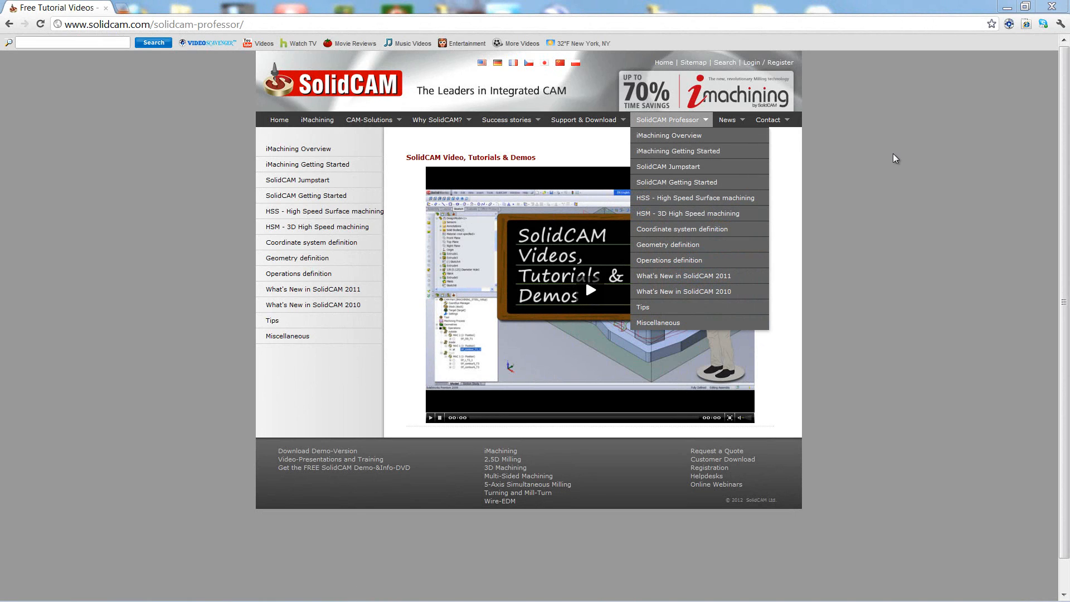